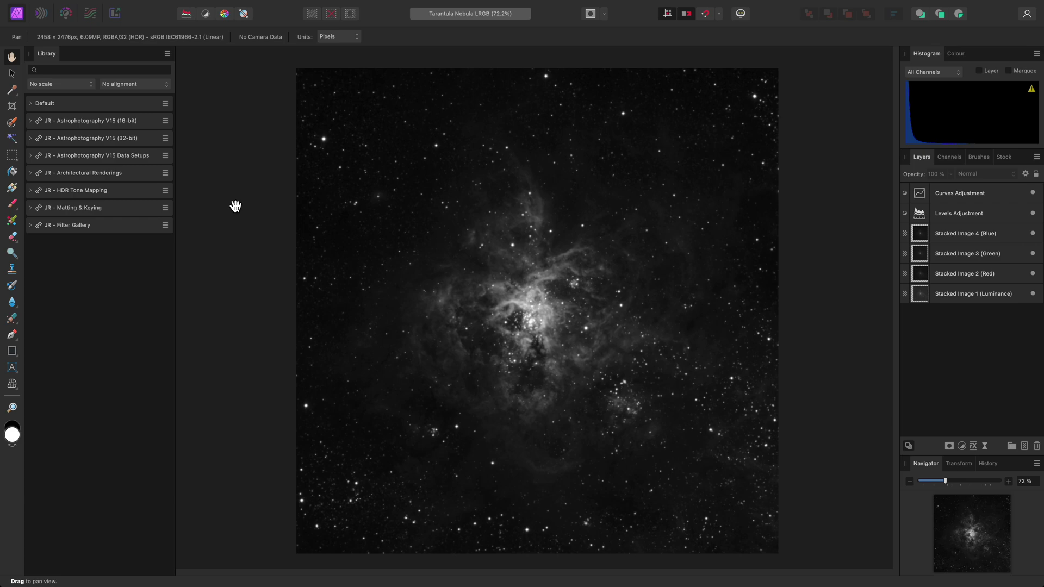
Check the Photoshop plugin settings in the app Preferences, then close them
mouse_move(150, 6)
click(81, 6)
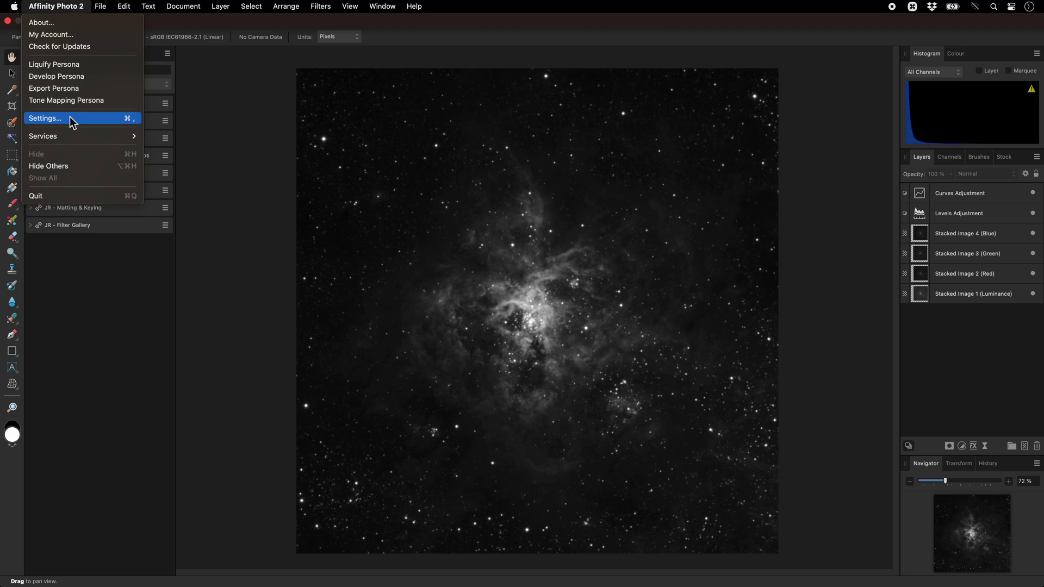
mouse_move(124, 8)
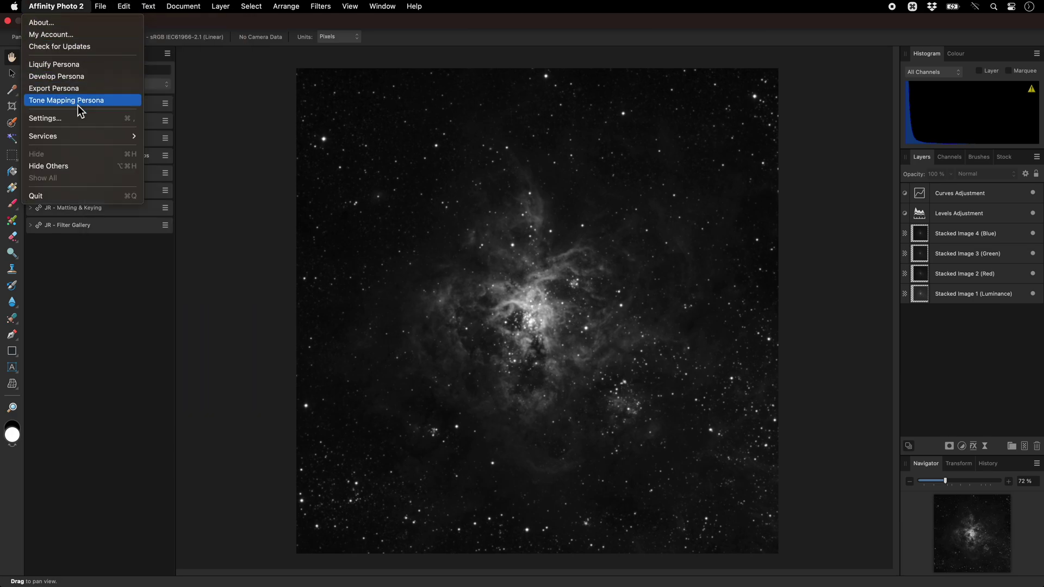
click(81, 113)
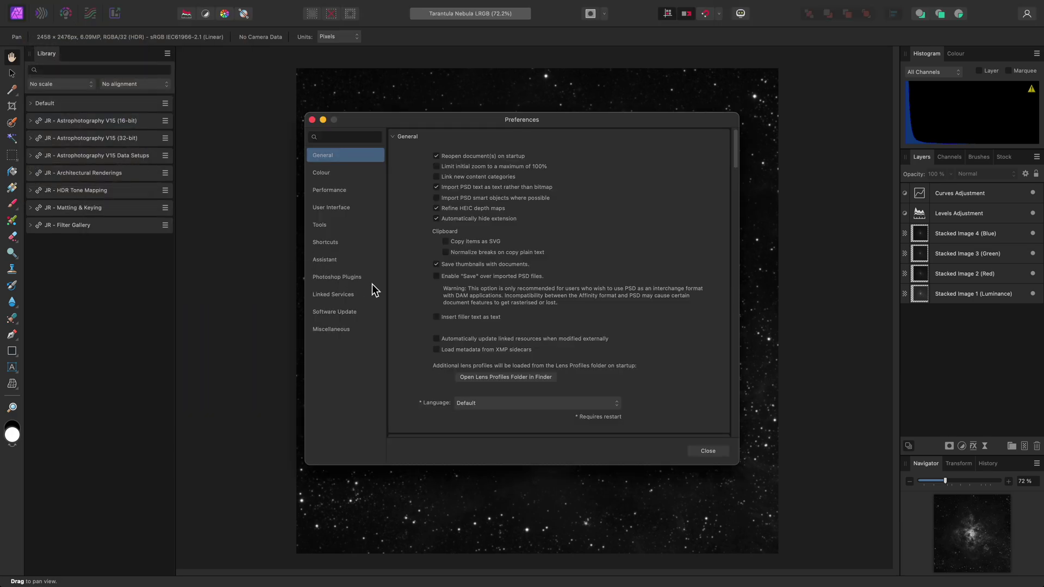
click(370, 282)
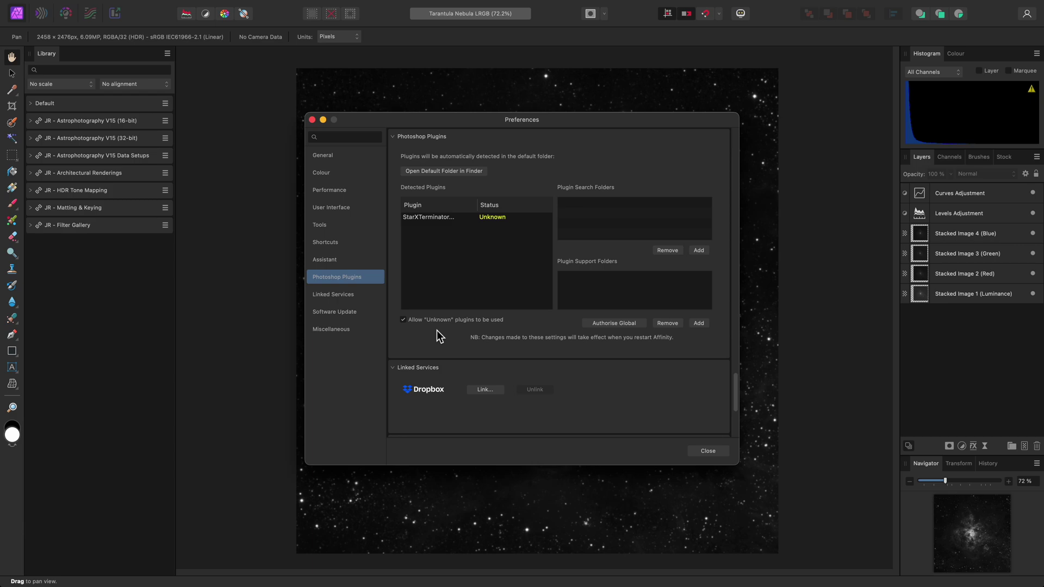
click(704, 452)
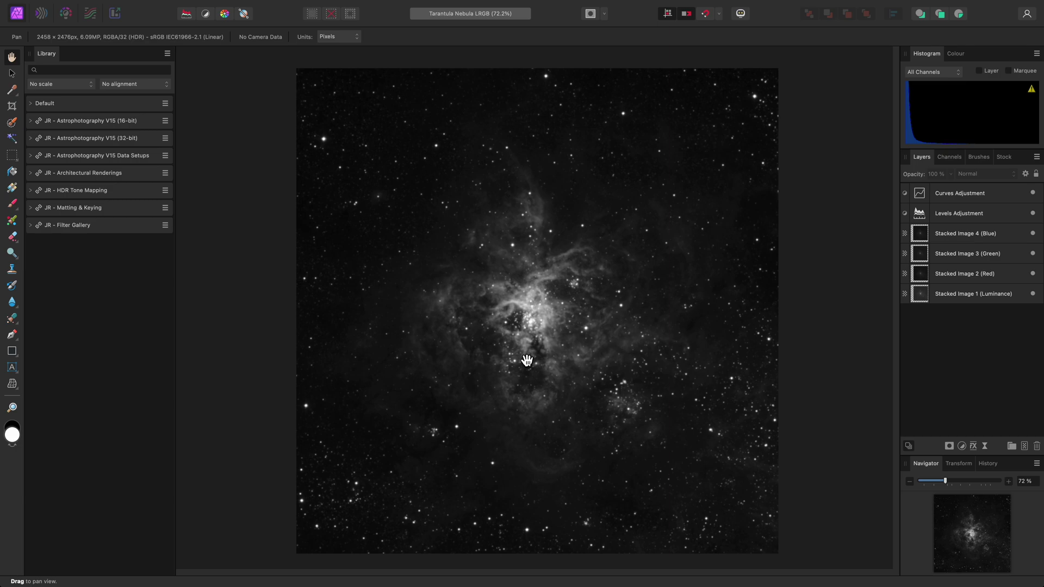
Rename the luminance, red, green and blue stacked image layers to L, R, G and B
double_click(955, 294)
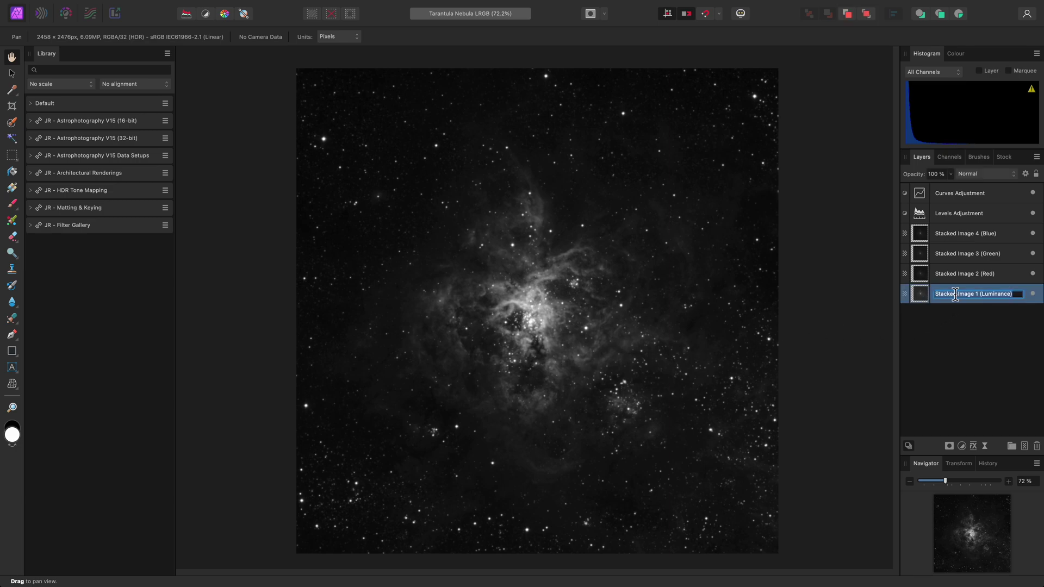
text(L)
key(Return)
double_click(960, 274)
text(R)
double_click(954, 254)
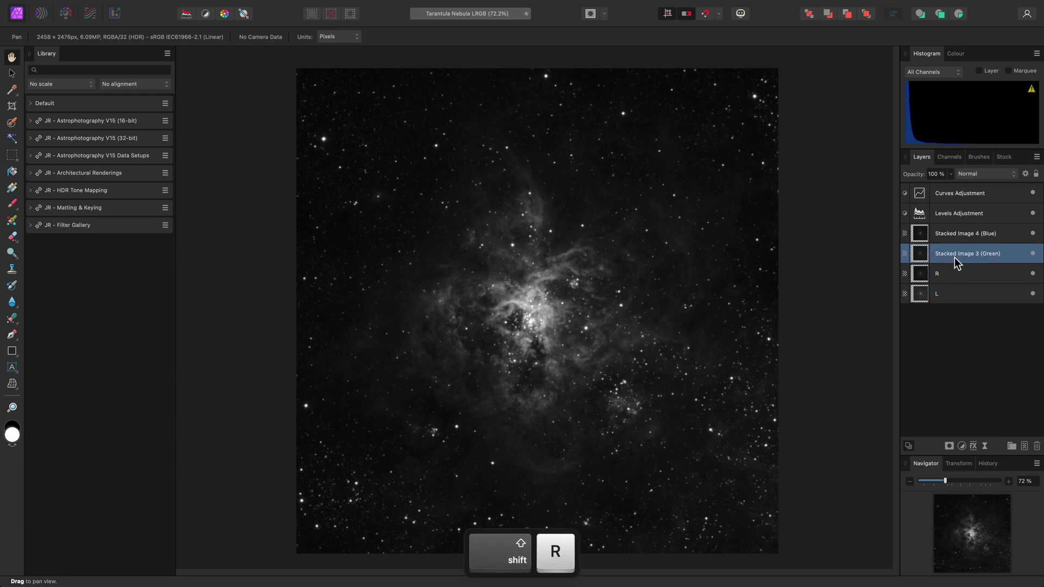
text(G)
click(954, 234)
double_click(955, 234)
text(B)
key(Return)
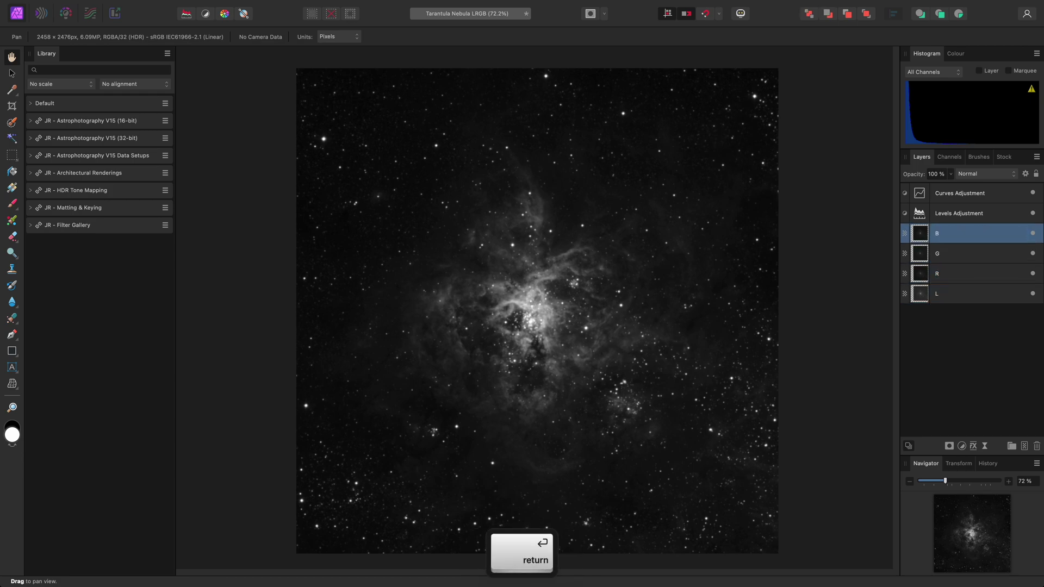
Run L-RGB Composition Setup from Data Setups, then Colour Preserving Tone Stretch from V15 (32-bit)
click(150, 156)
click(125, 234)
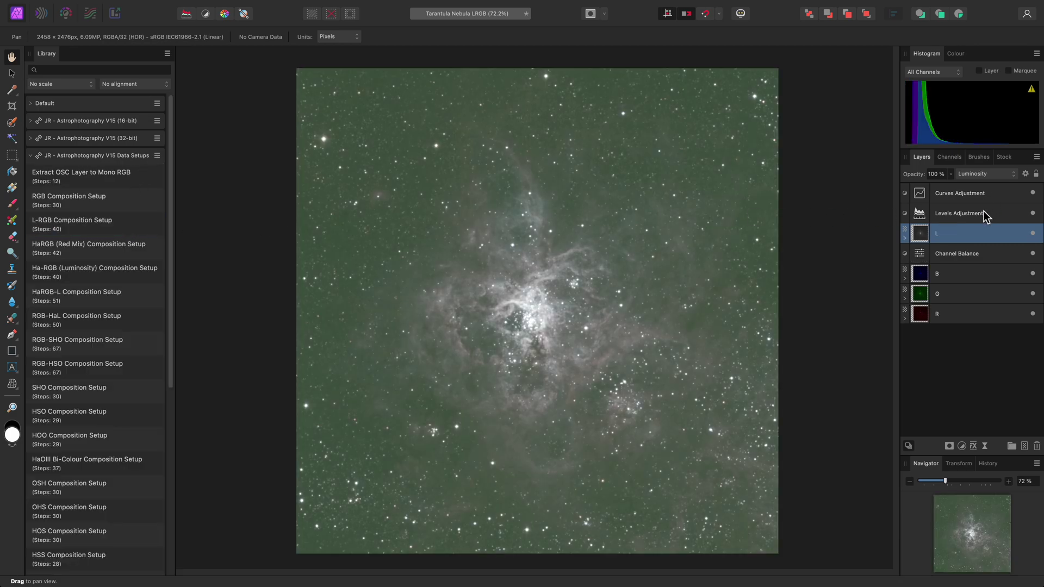
click(146, 157)
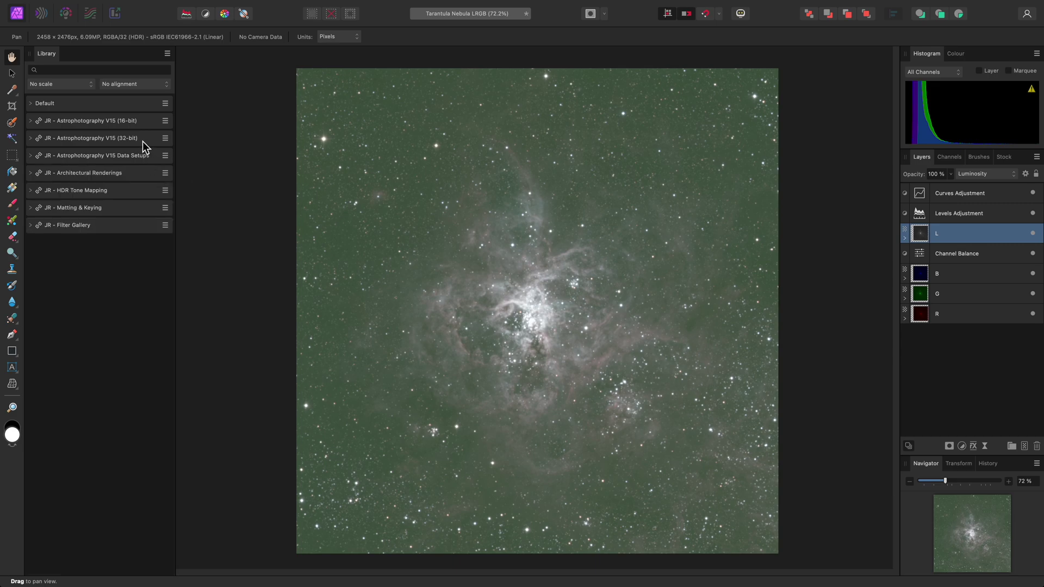
click(142, 139)
click(145, 209)
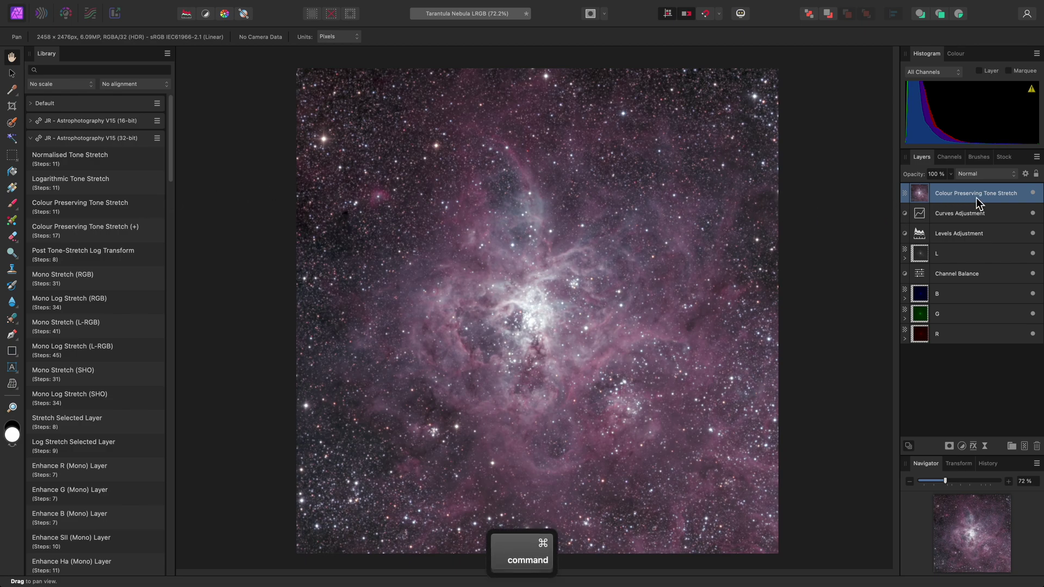
Duplicate the tone-stretched layer and strip the stars from the copy with StarXTerminator
key(super+j)
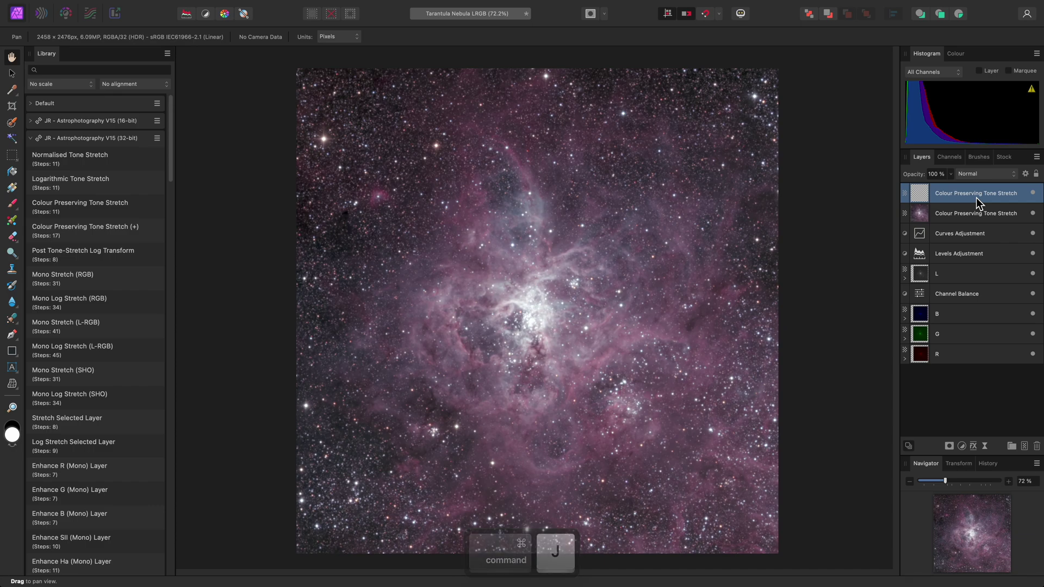
mouse_move(546, 6)
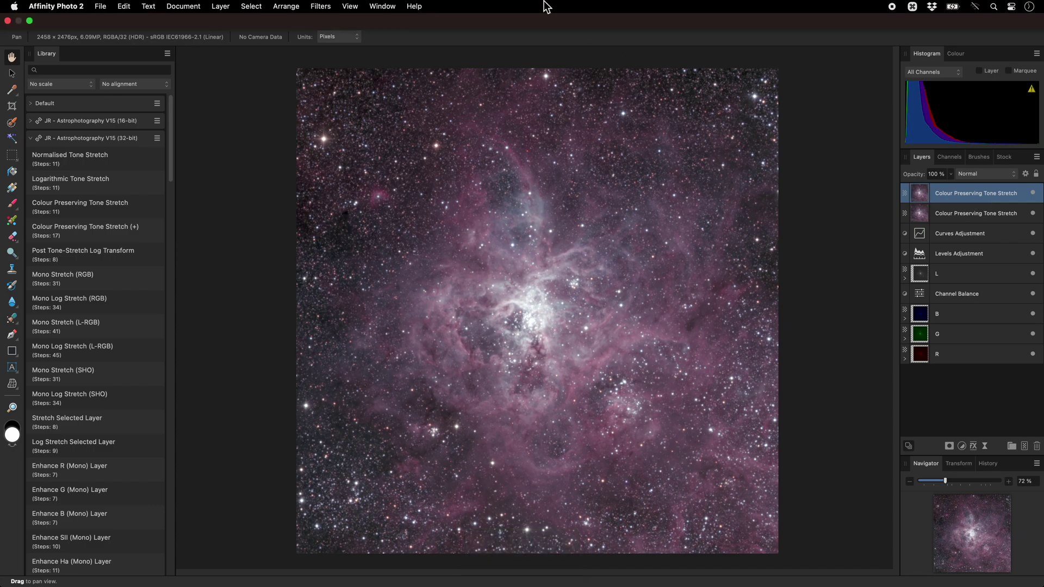
click(326, 7)
mouse_move(361, 170)
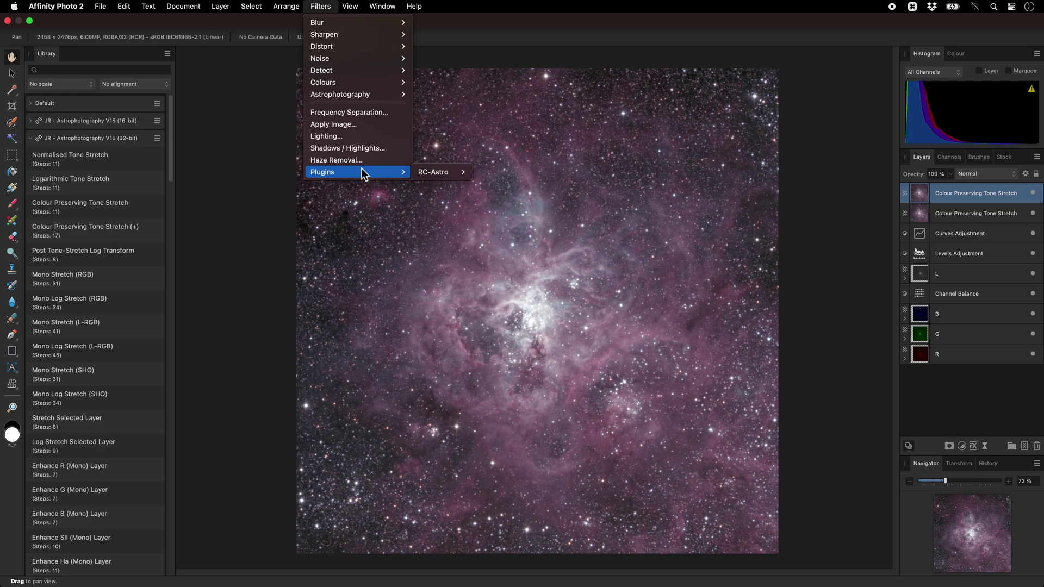
mouse_move(429, 170)
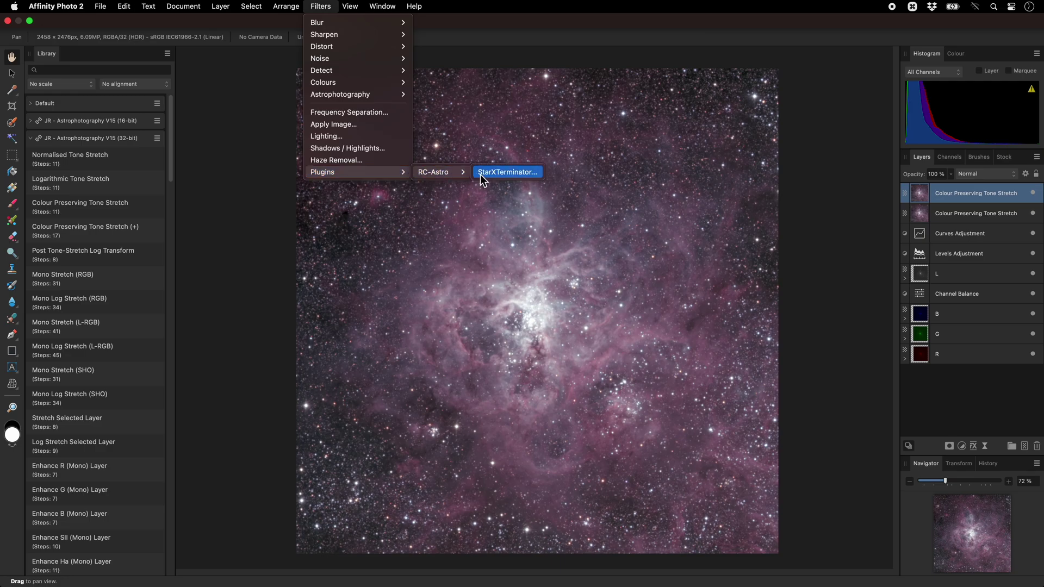
click(540, 175)
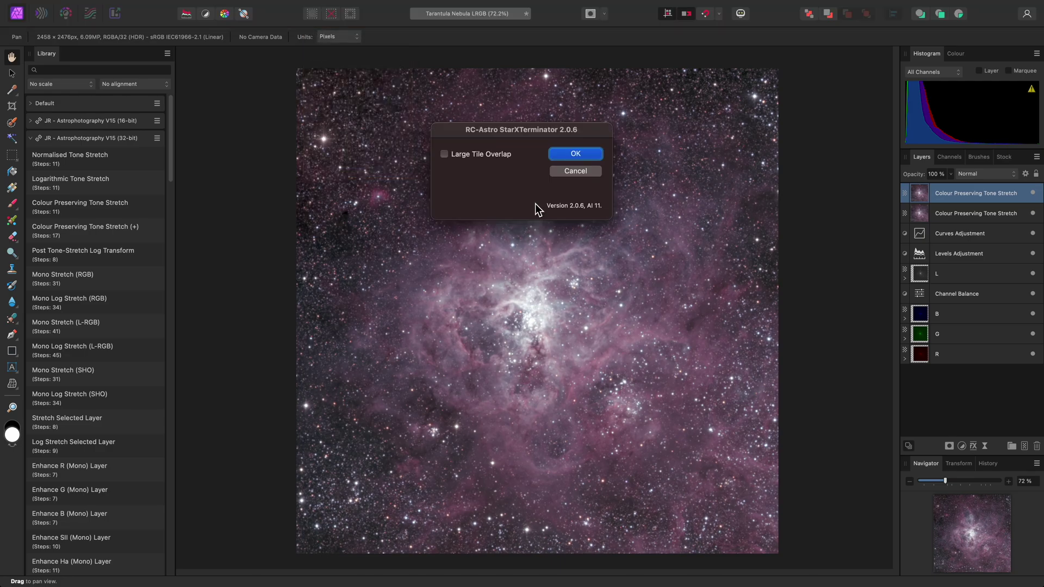
click(580, 156)
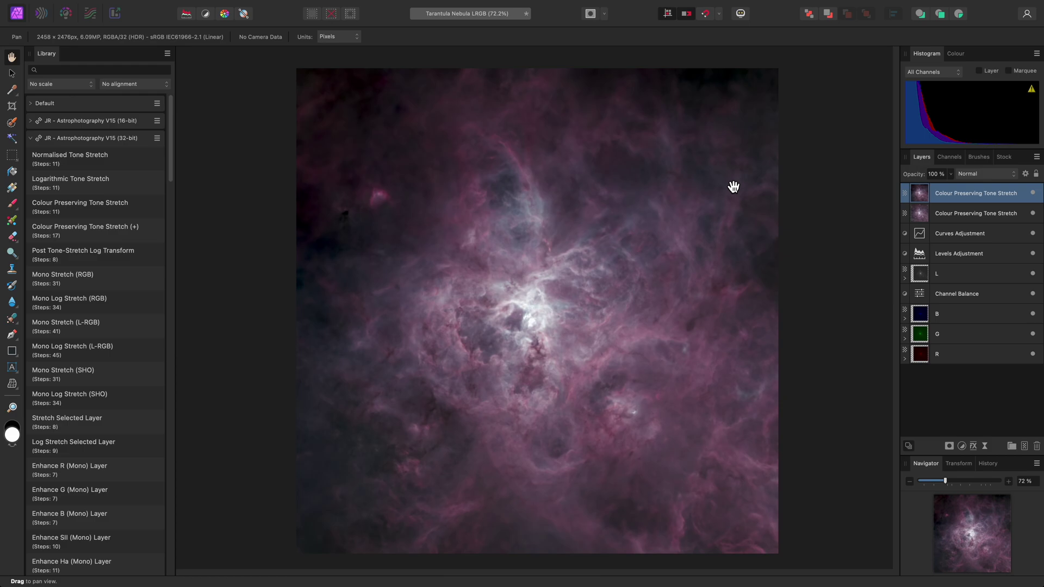
Set the starless copy to Difference blending and merge the visible stars into a new layer
click(997, 174)
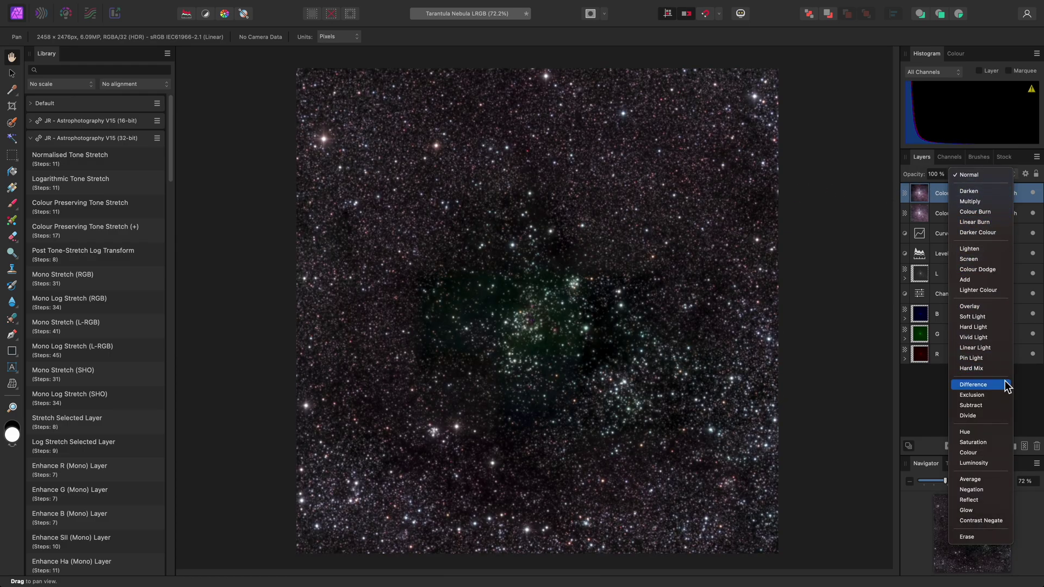
click(978, 384)
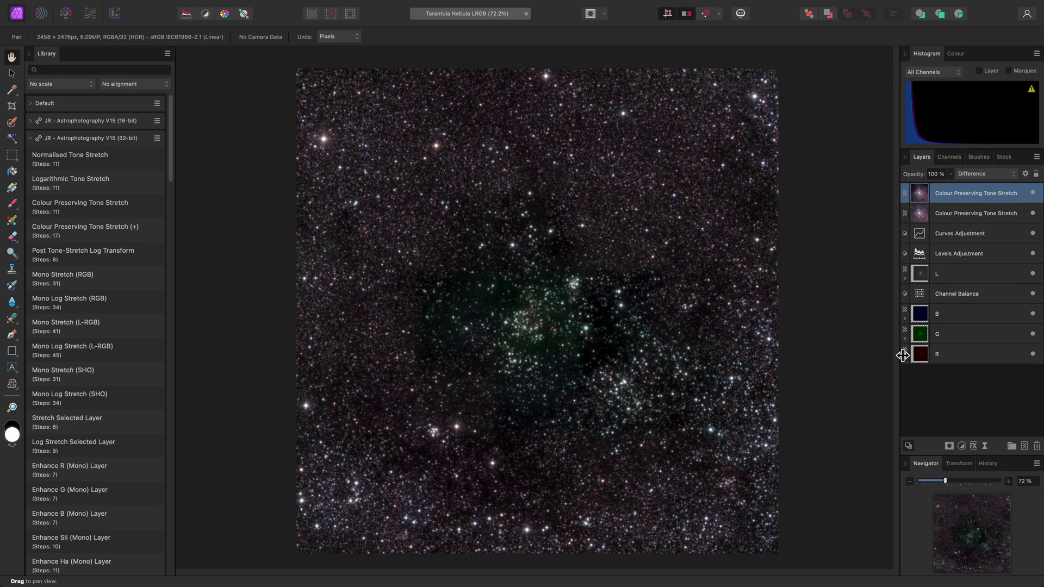
mouse_move(402, 1)
click(227, 8)
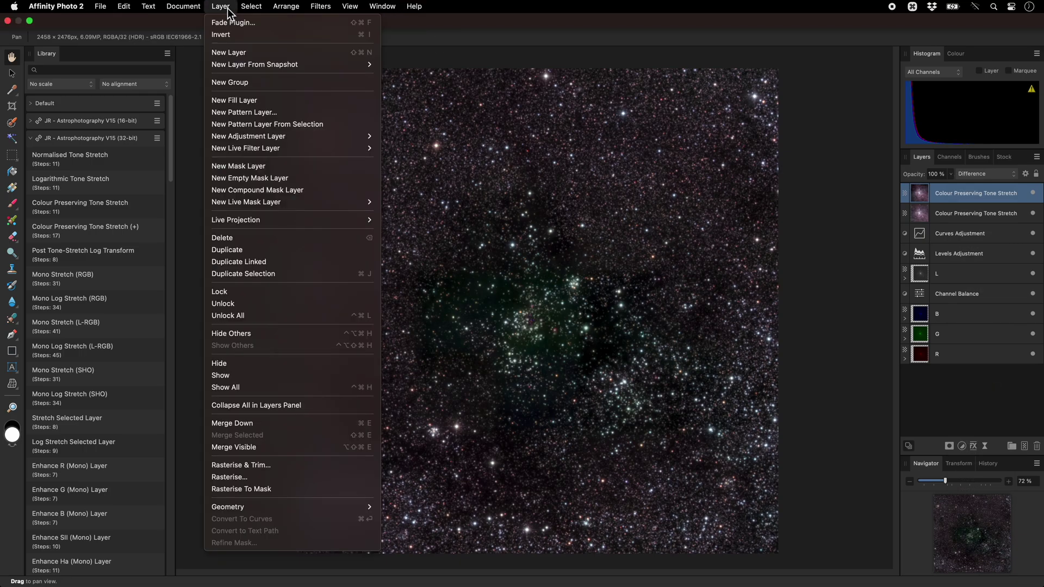
click(299, 446)
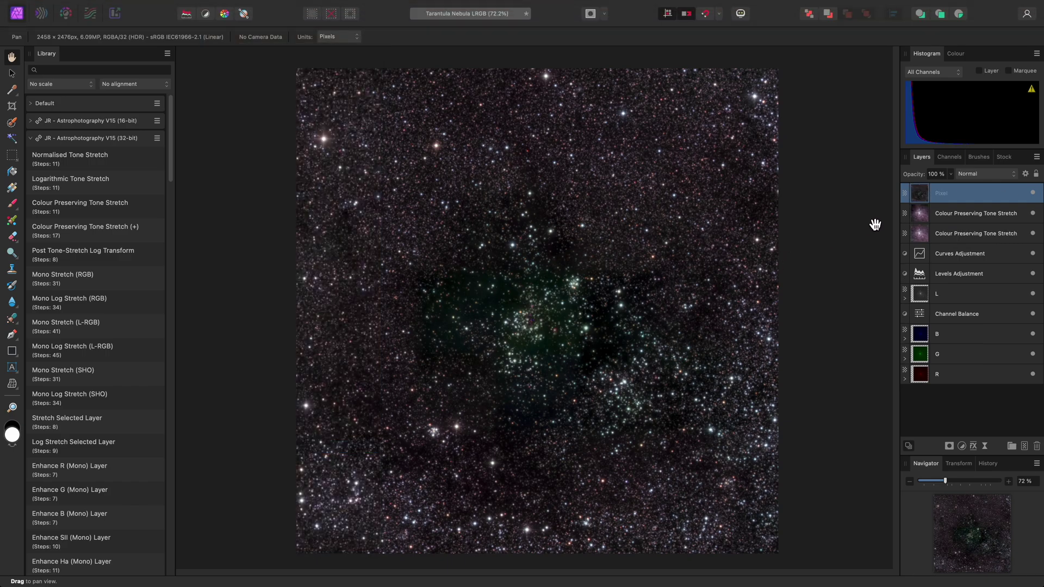
Name the merged layer Stars and set its blend mode to Add
double_click(947, 195)
text(Stars)
key(Return)
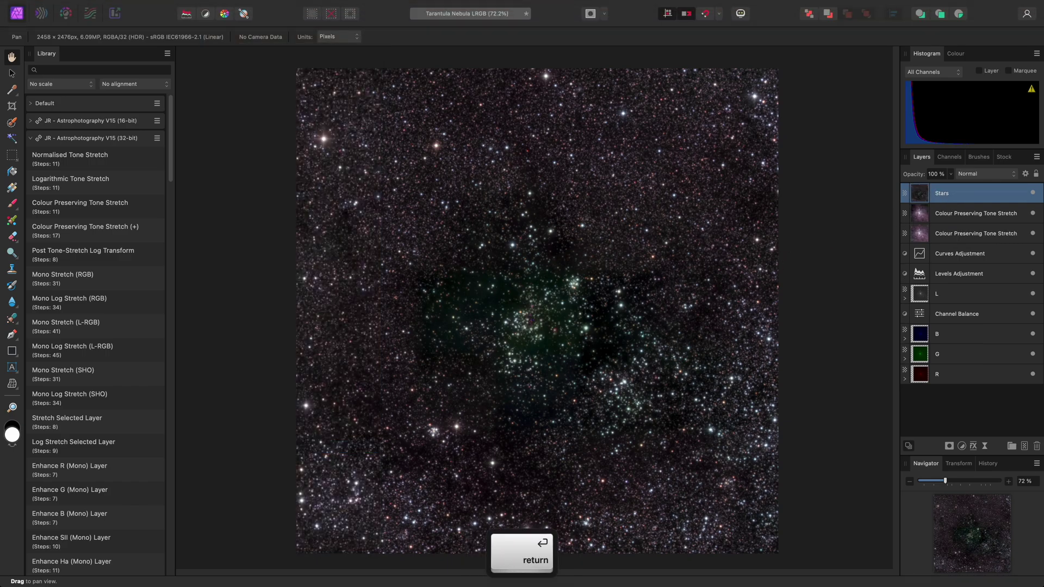
click(990, 176)
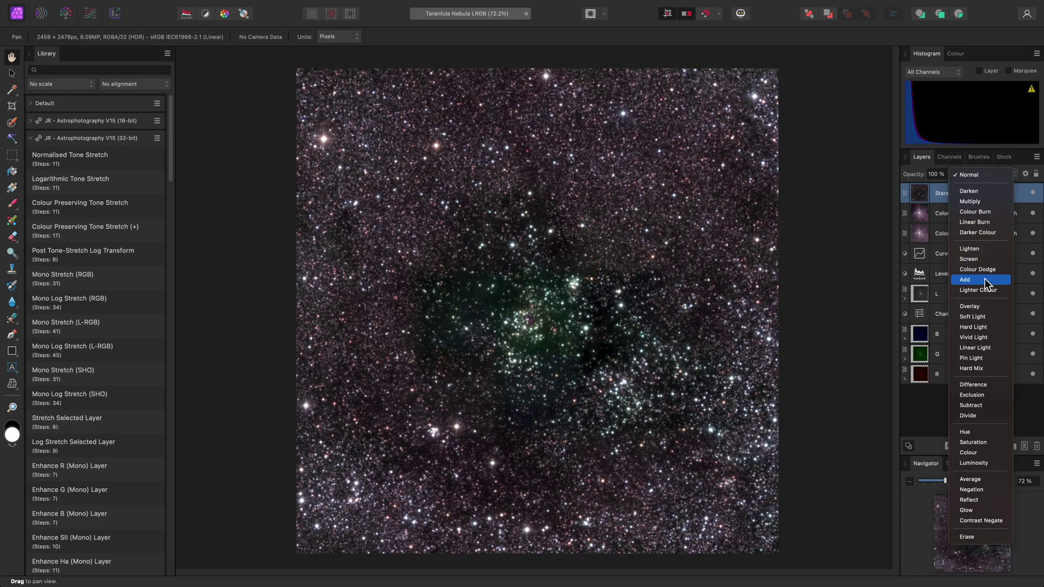
click(984, 279)
Return the starless tone stretch layer to Normal blending and rename it Starless
click(980, 220)
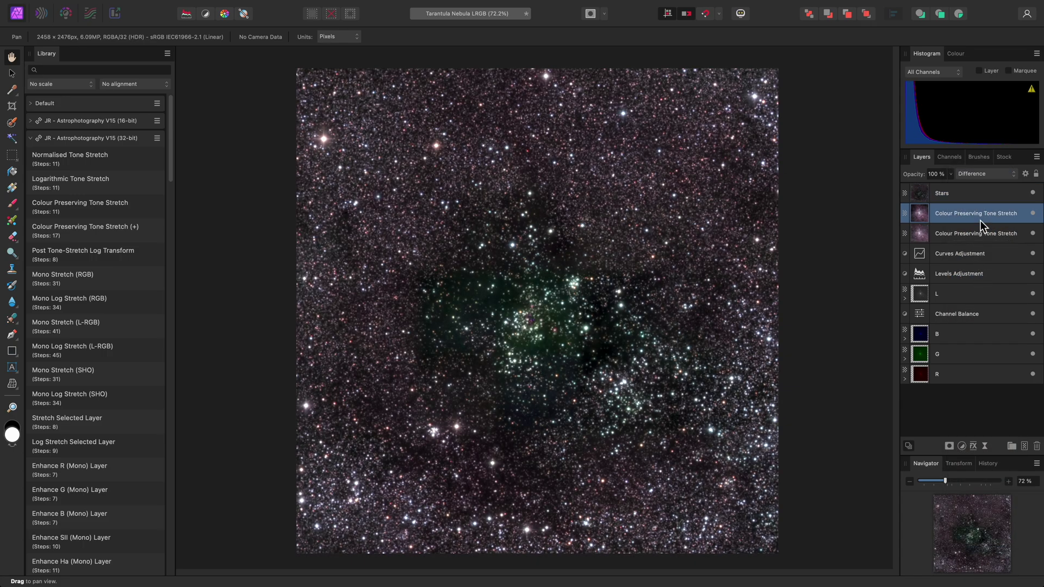
click(986, 177)
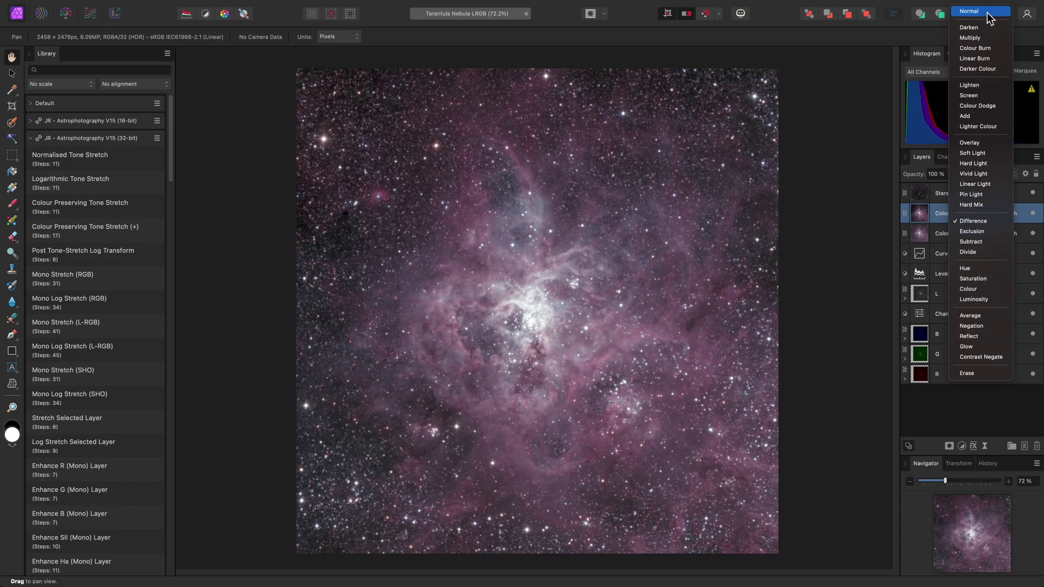
click(988, 16)
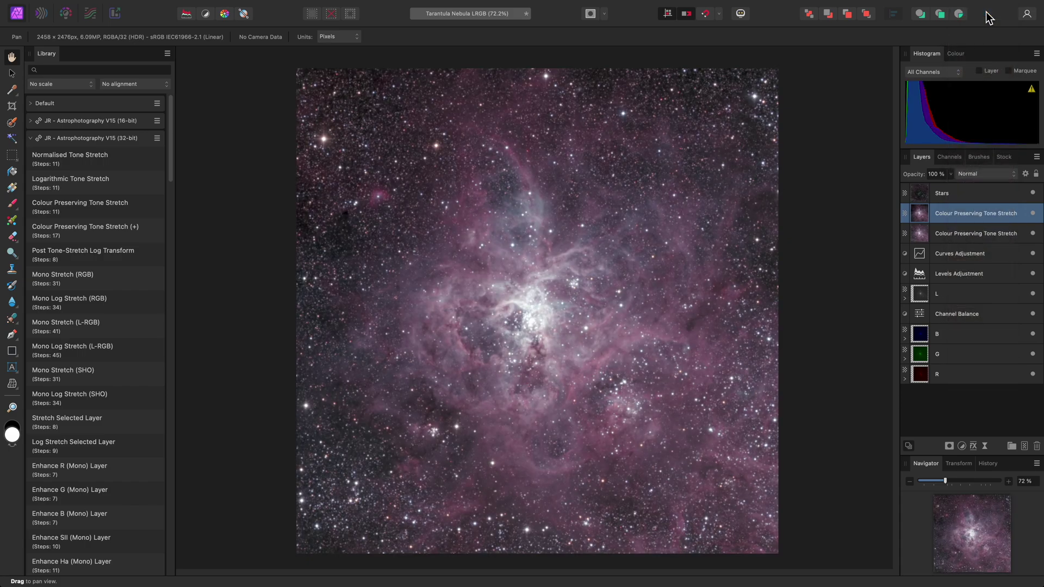
double_click(983, 213)
text(Starless)
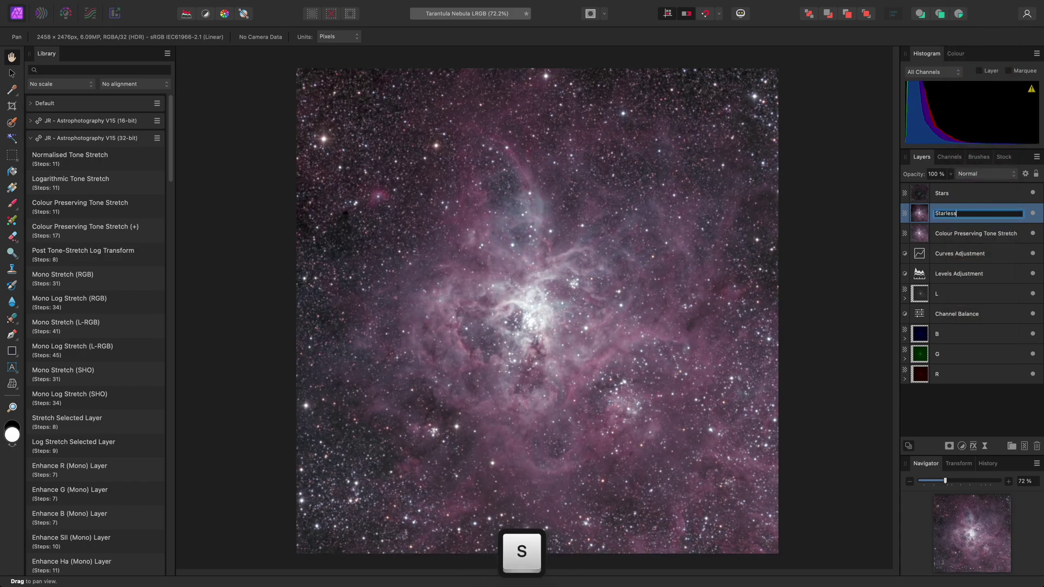
key(Return)
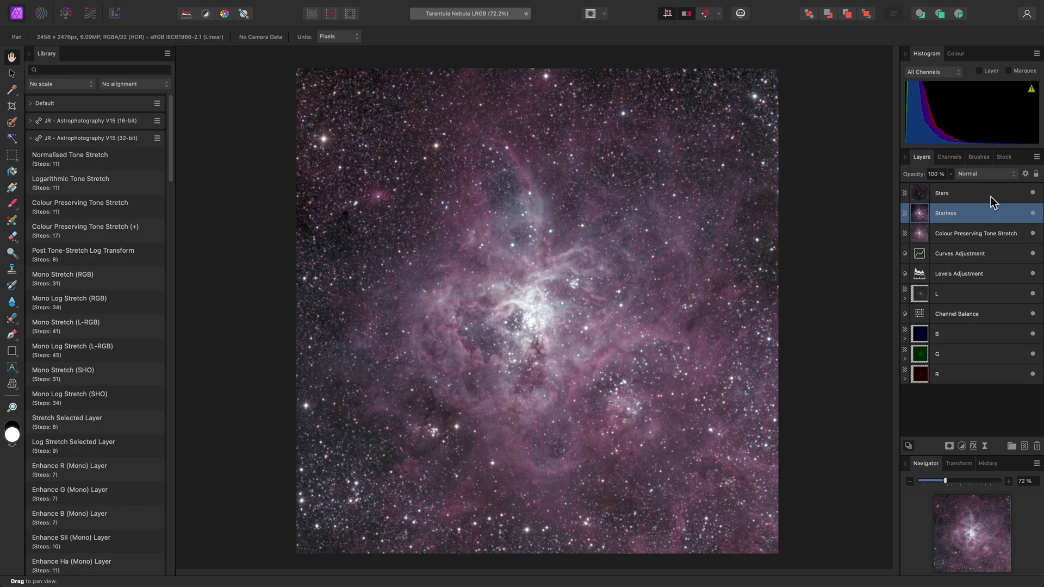
click(1032, 194)
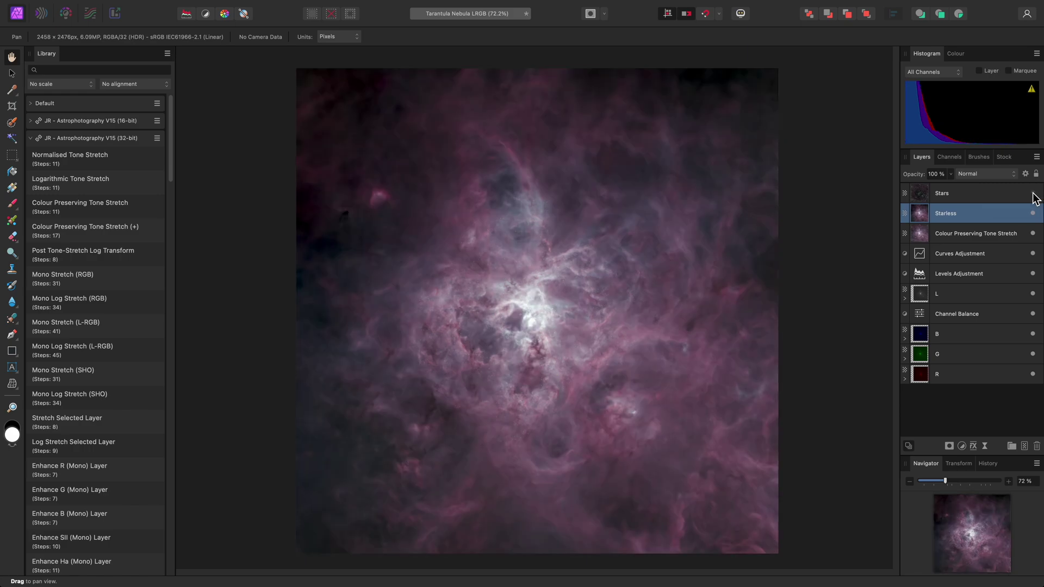
click(1032, 194)
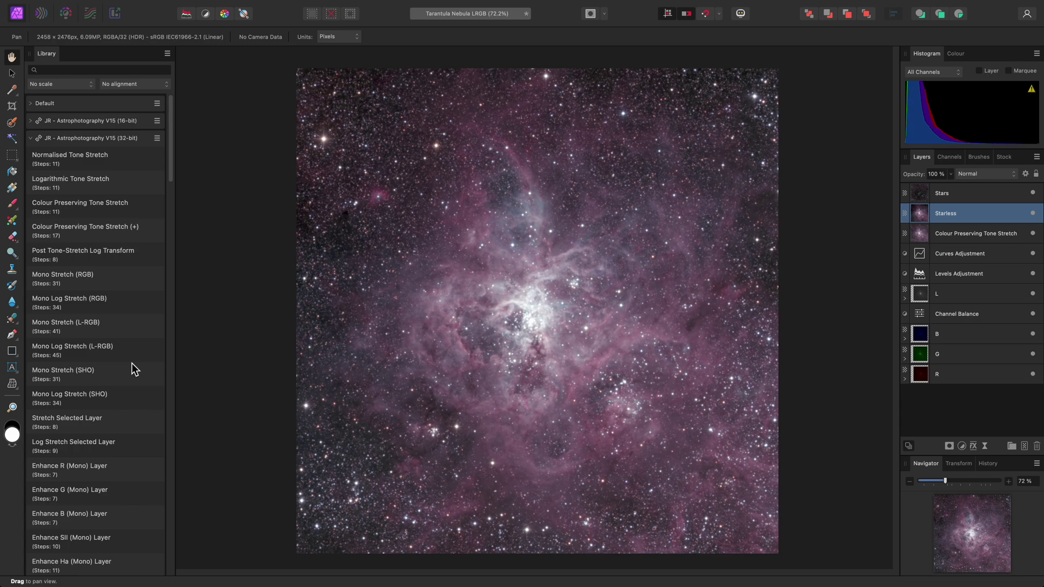
Run the Enhance Structure, Enhance DSO Luminosity and Enhance Red Signal macros on Starless
scroll(132, 363, down, 6)
scroll(131, 362, down, 12)
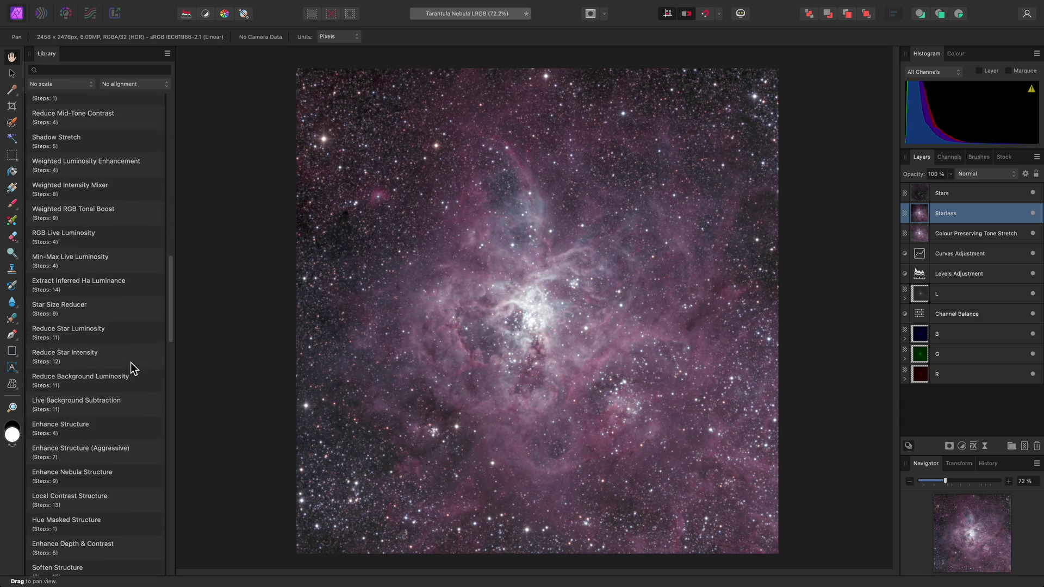
click(115, 357)
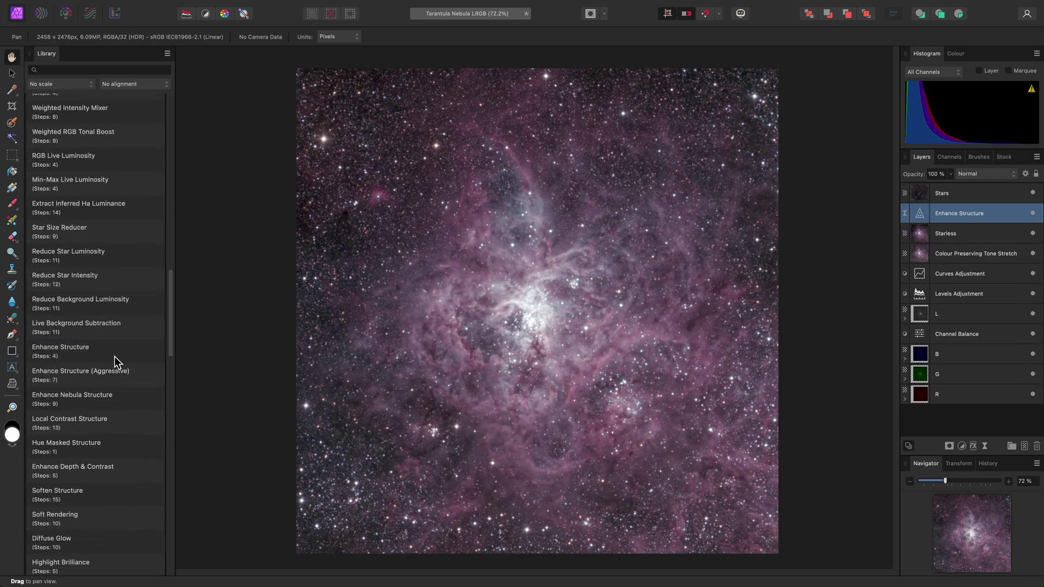
scroll(114, 357, down, 15)
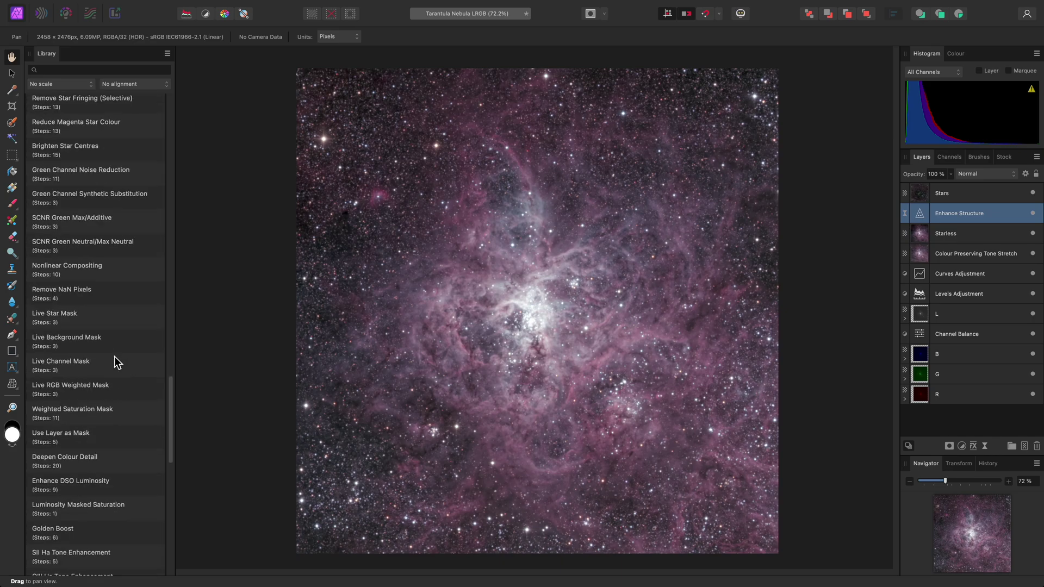
click(112, 389)
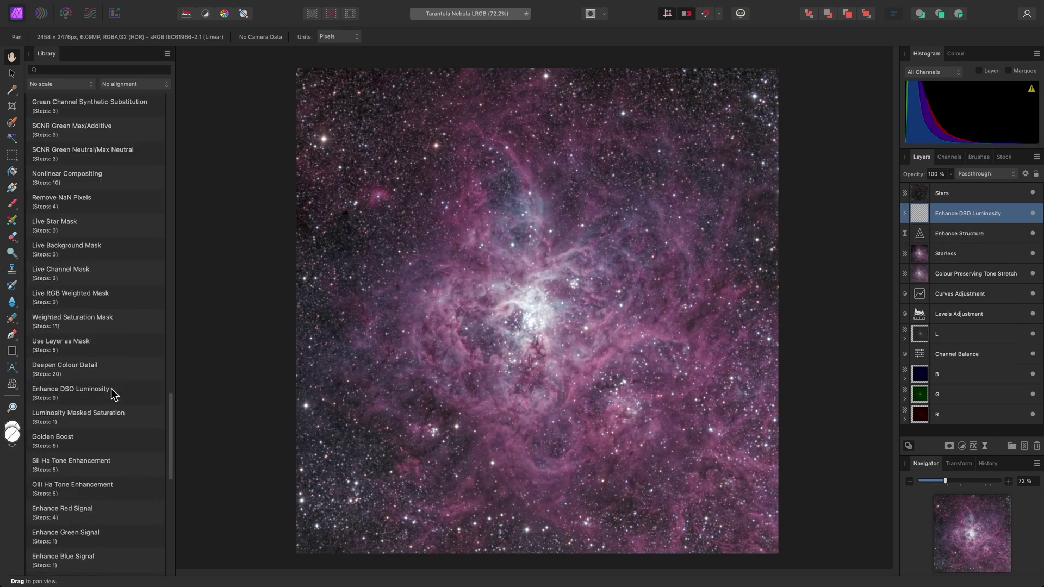
scroll(111, 388, down, 4)
click(111, 396)
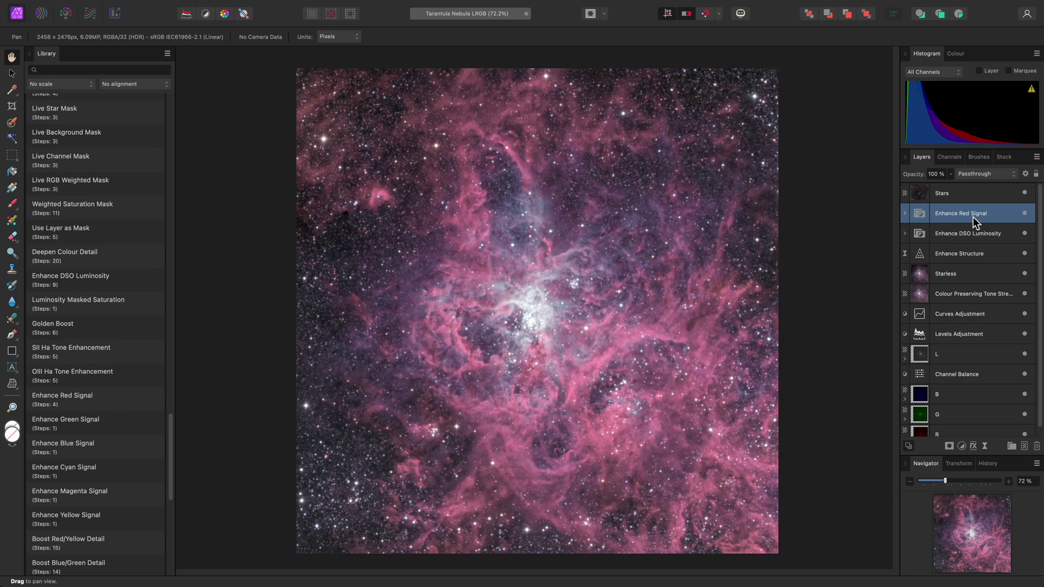
Set Enhance Red Signal to 40% opacity and the Stars layer to 30%
key(4)
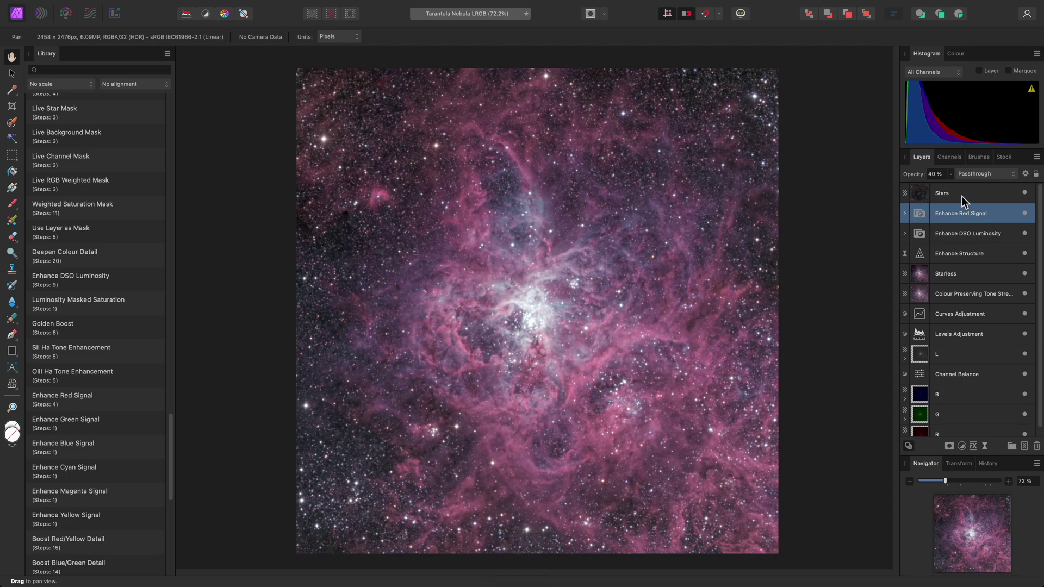
click(960, 196)
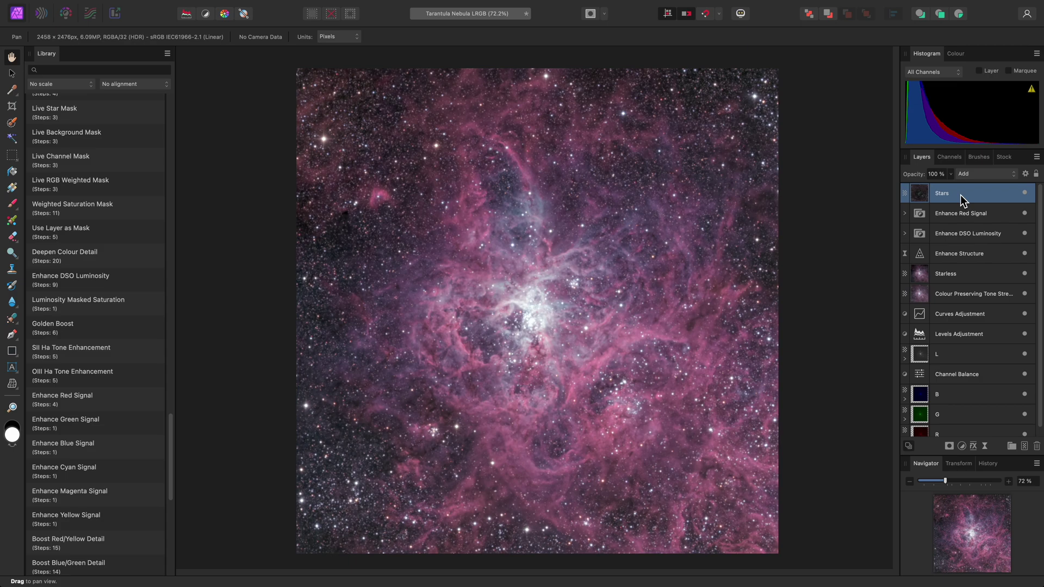
key(3)
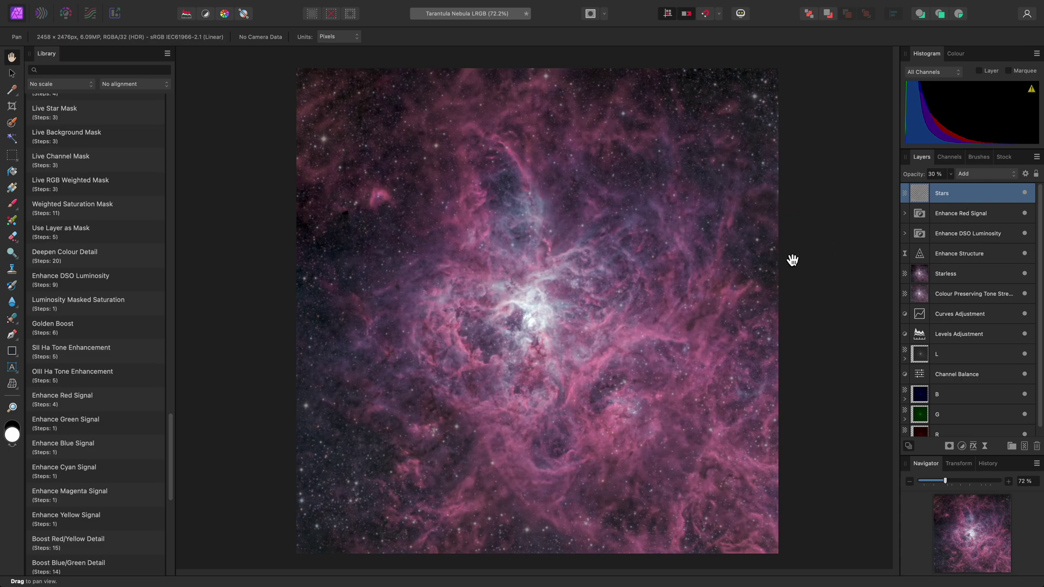
View at 100%, then add Bandpass Sharpening (Regular) above the Enhance Red Signal layer
key(super+1)
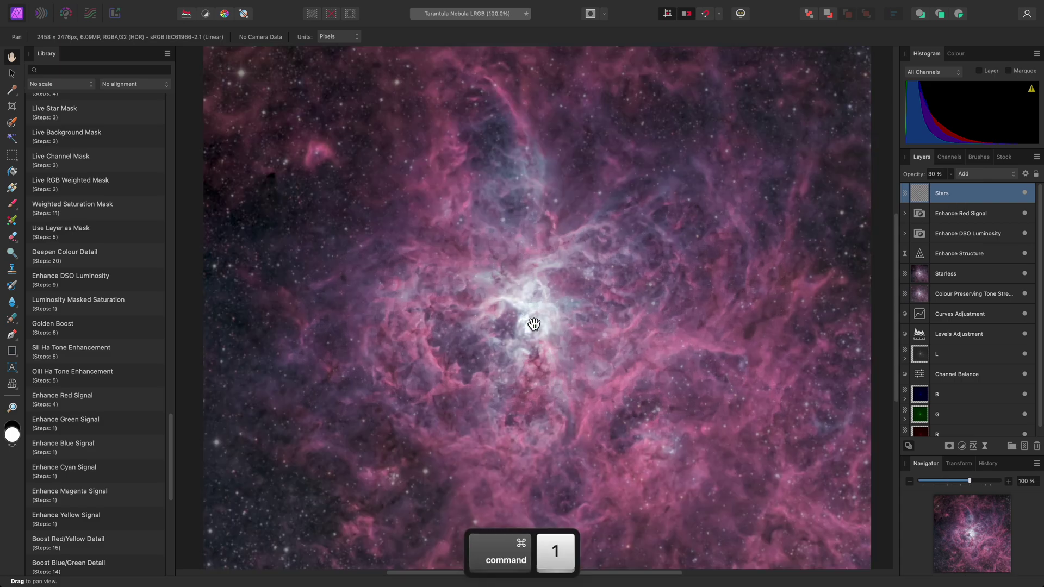
click(970, 220)
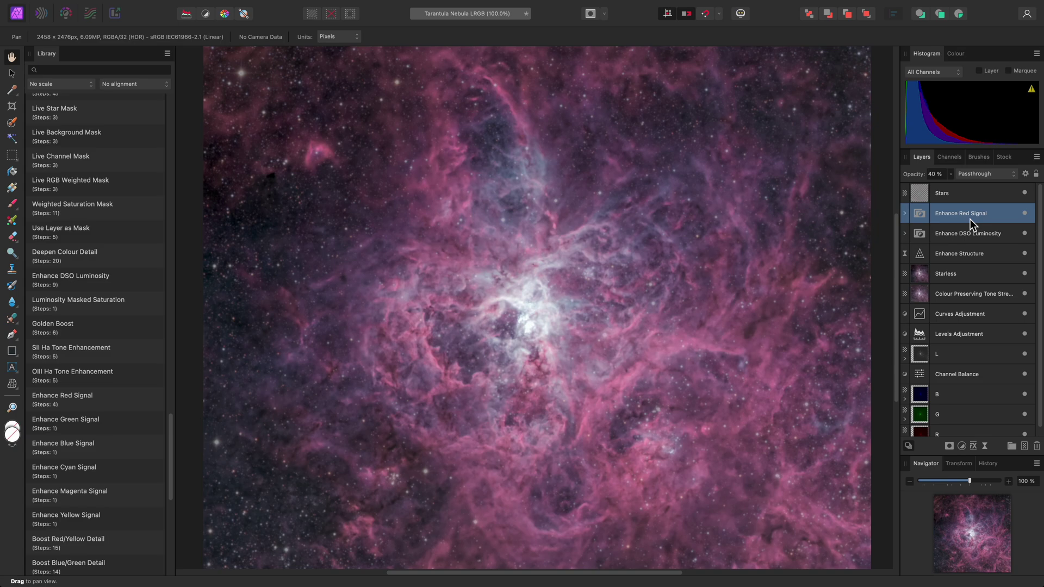
scroll(141, 368, down, 6)
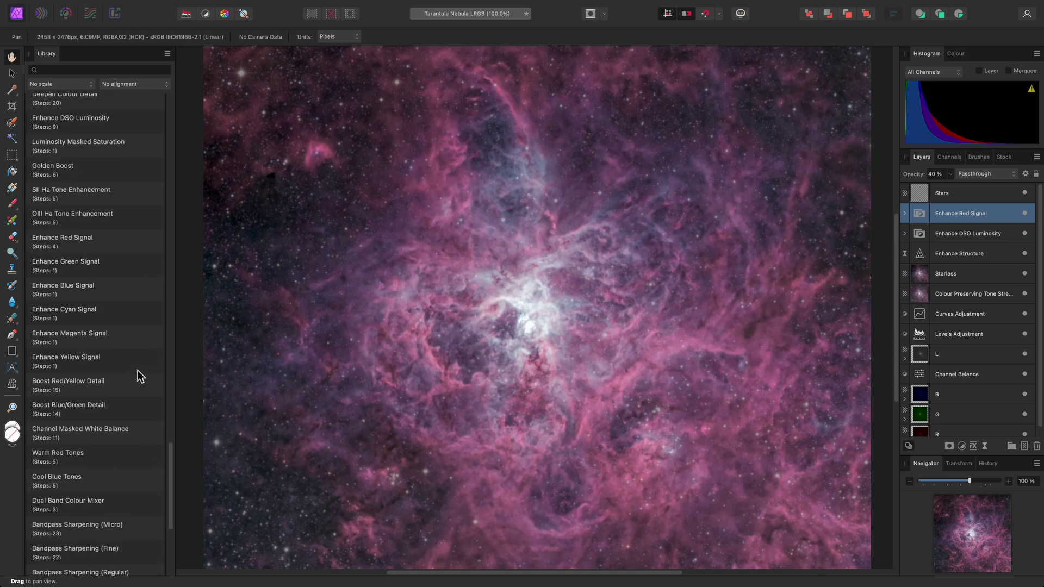
scroll(137, 370, down, 2)
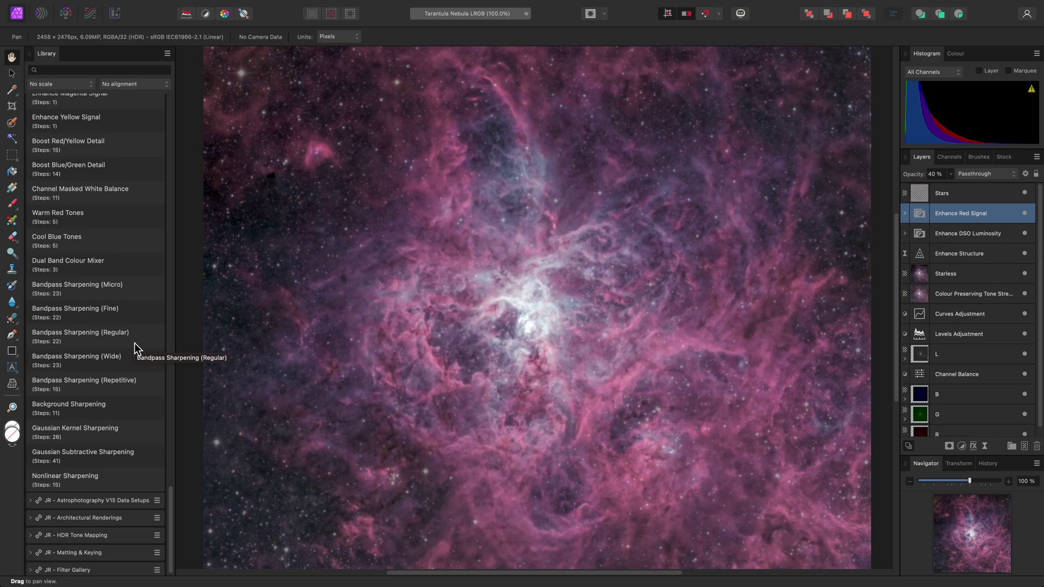
click(135, 343)
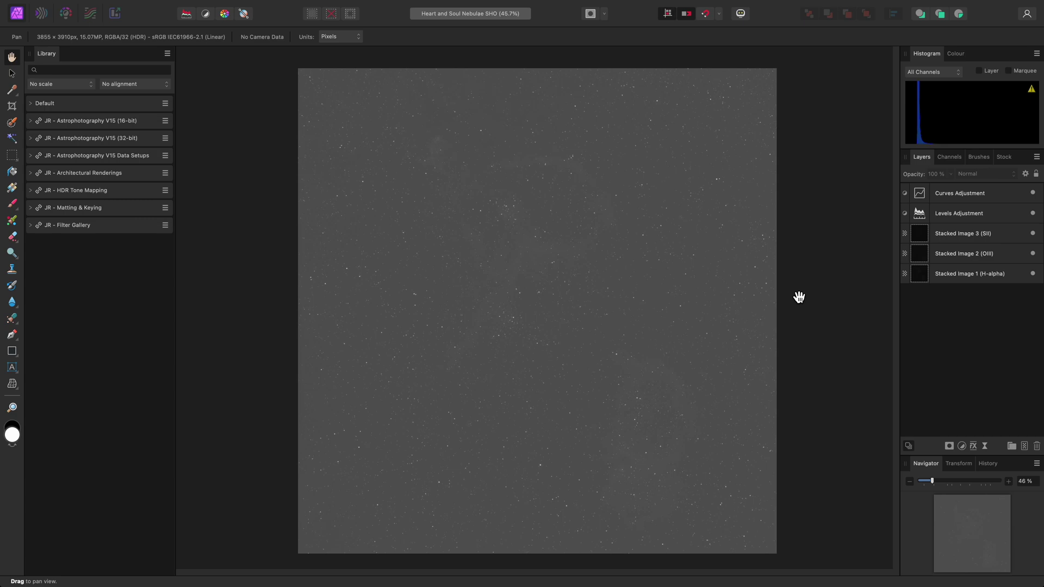
Rename the H-alpha, OIII and SII stacked images to Ha, OIII and SII
double_click(954, 275)
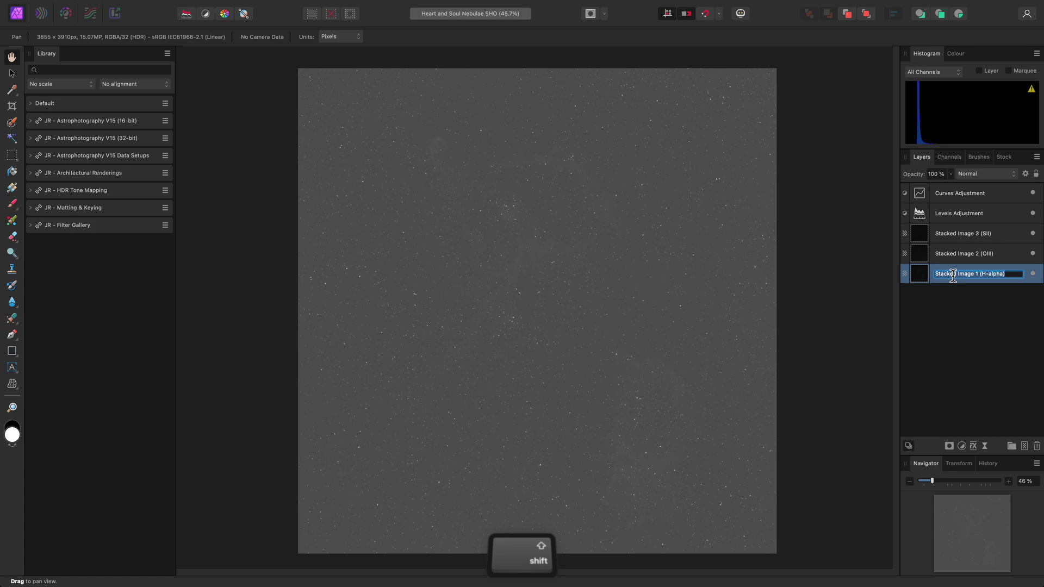
text(Ha)
key(Return)
double_click(964, 254)
text(OIII)
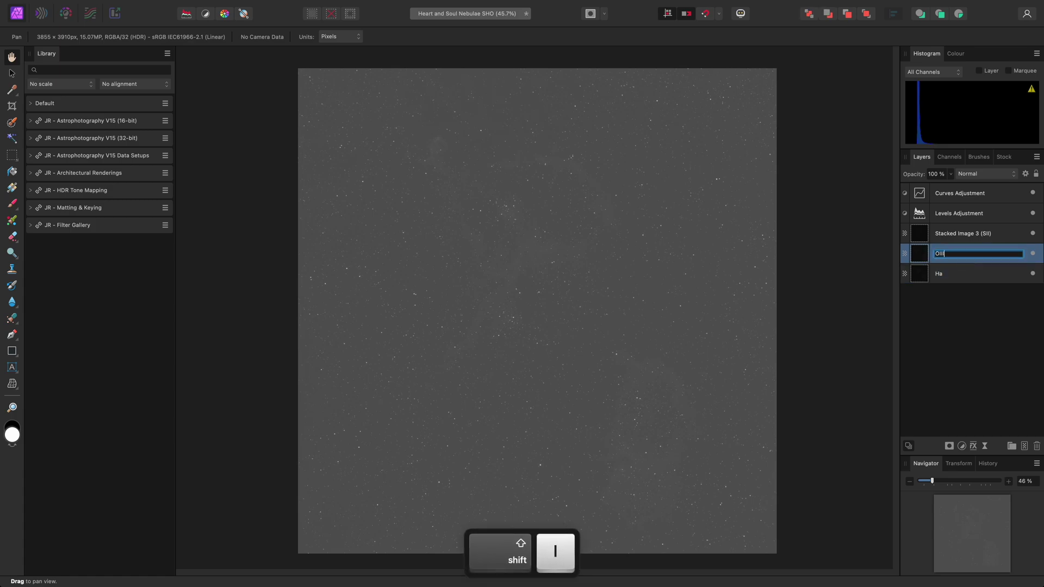
key(Return)
click(967, 235)
double_click(966, 235)
text(SII)
key(Return)
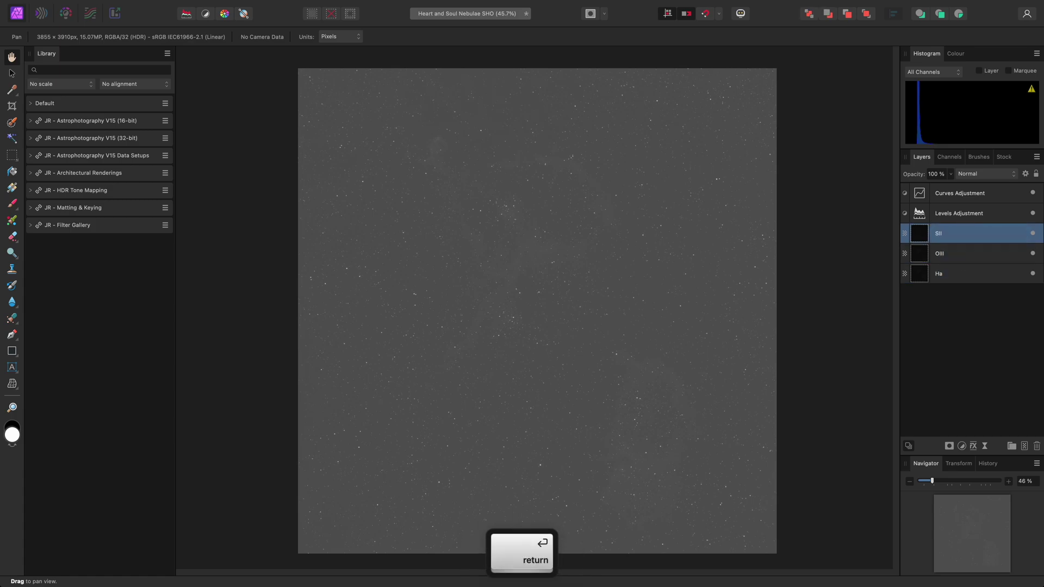
Delete the Levels and Curves adjustment layers together
click(995, 212)
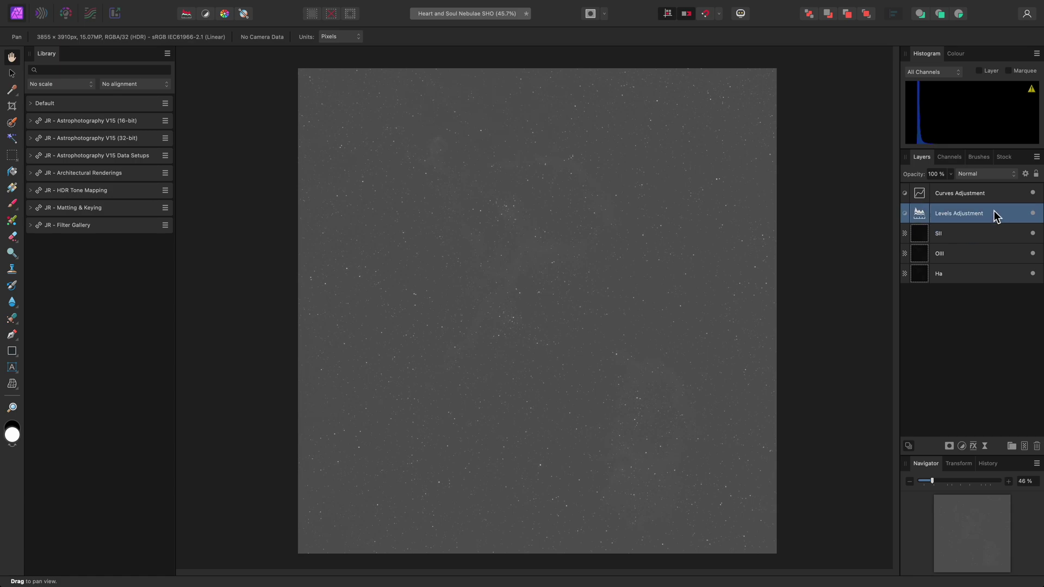
shift+click(993, 197)
key(Delete)
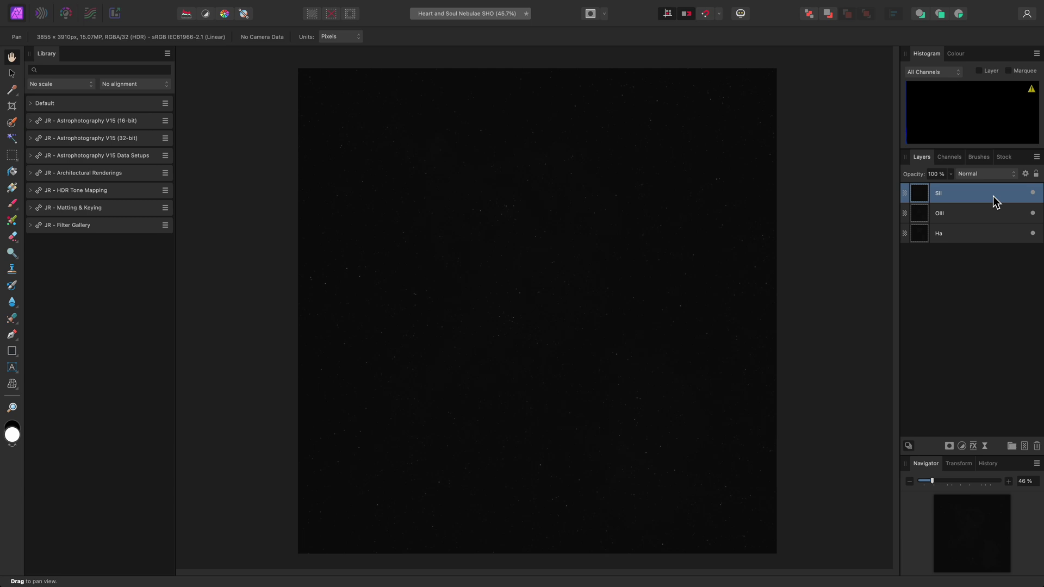
Run Mono Log Stretch (SHO), then SHO Composition Setup to build the green colour composite
click(140, 139)
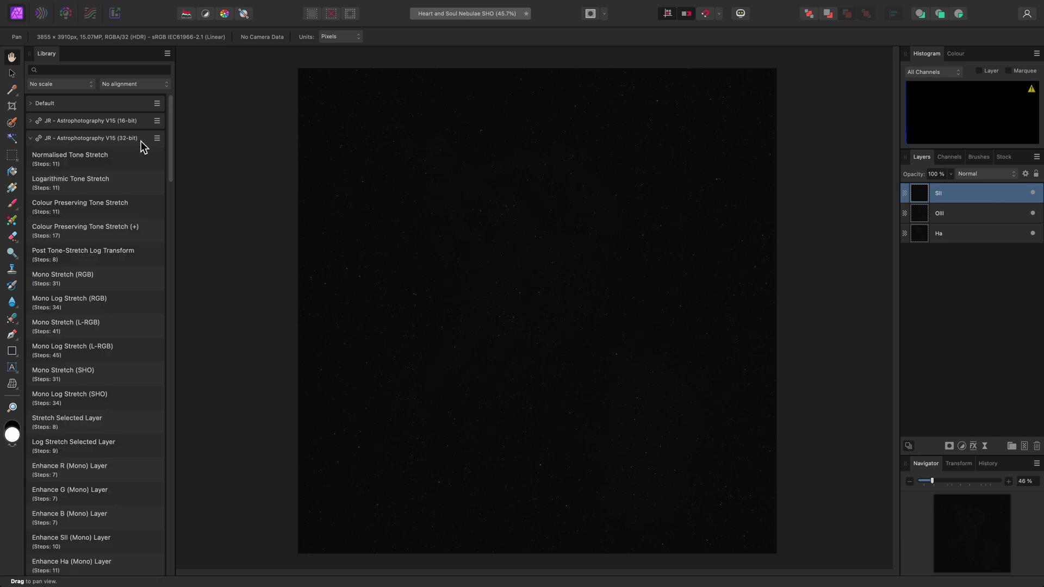
click(111, 394)
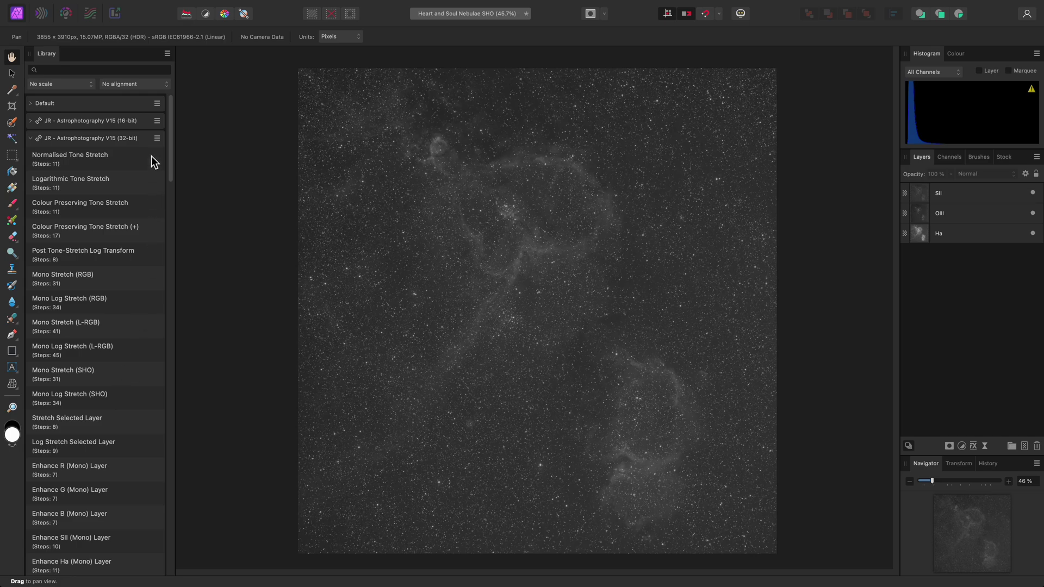
click(150, 139)
click(152, 156)
click(135, 387)
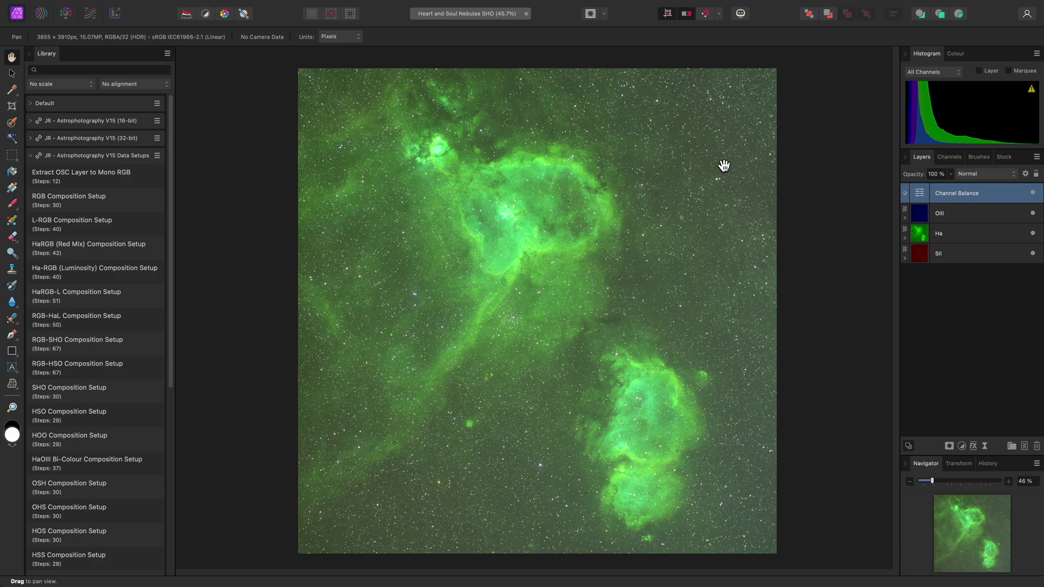
Merge the visible image into a new layer and remove its stars with StarXTerminator
mouse_move(473, 2)
click(234, 7)
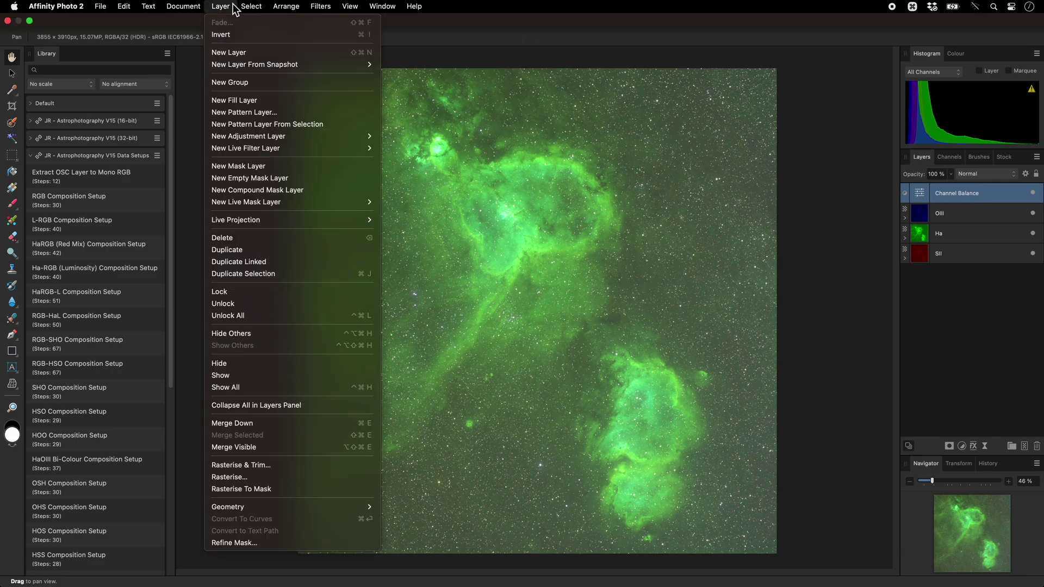
click(270, 446)
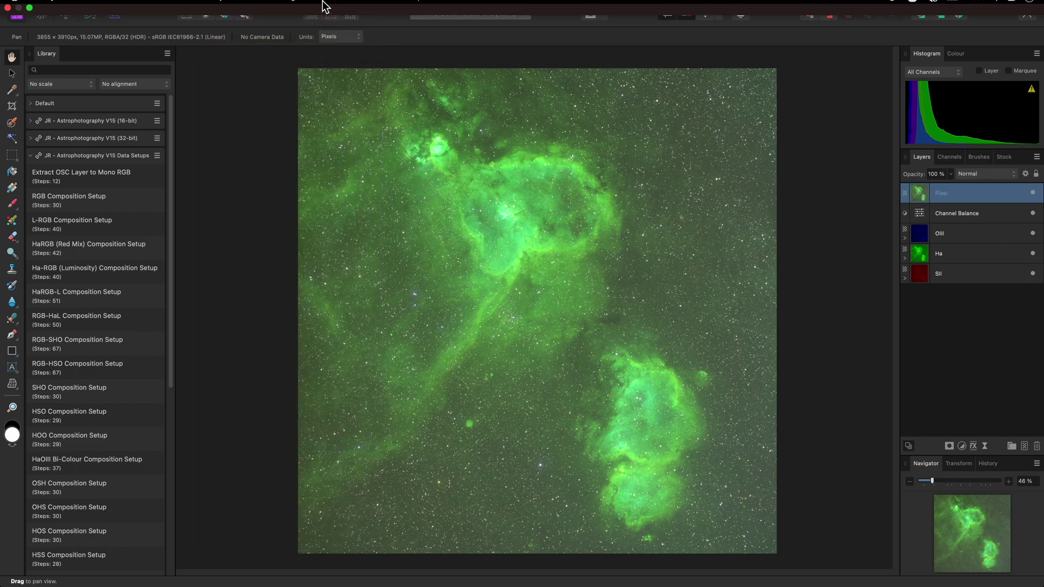
click(325, 6)
click(502, 171)
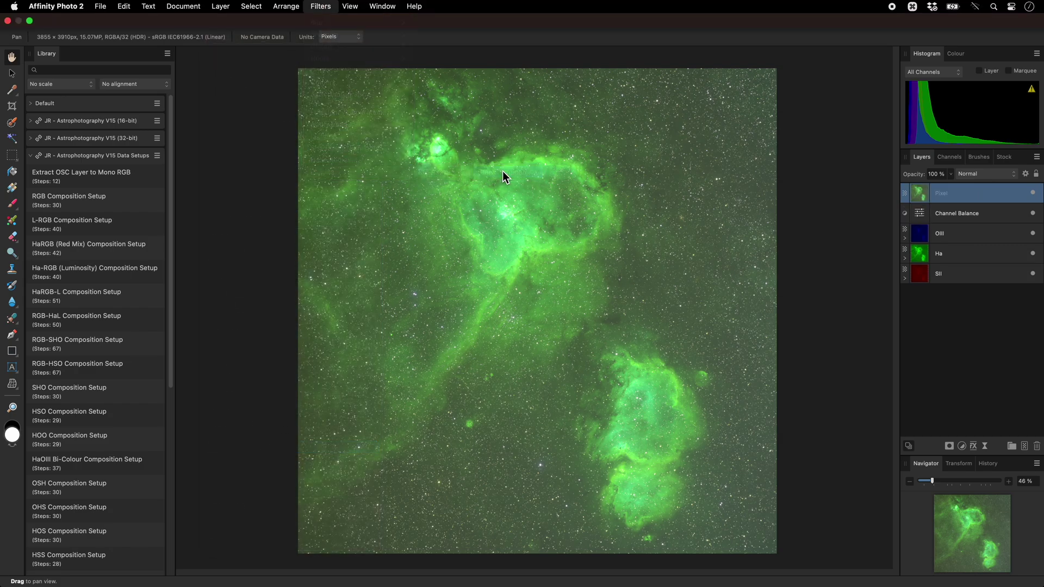
click(587, 156)
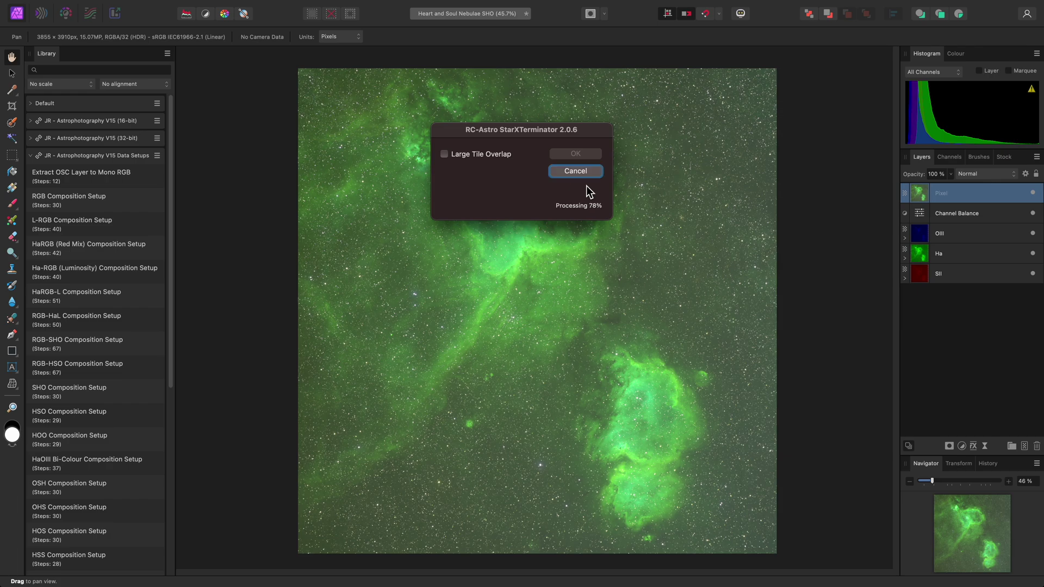
Rename the de-starred layer Starless and bring up its blend mode choices
double_click(940, 194)
text(Star)
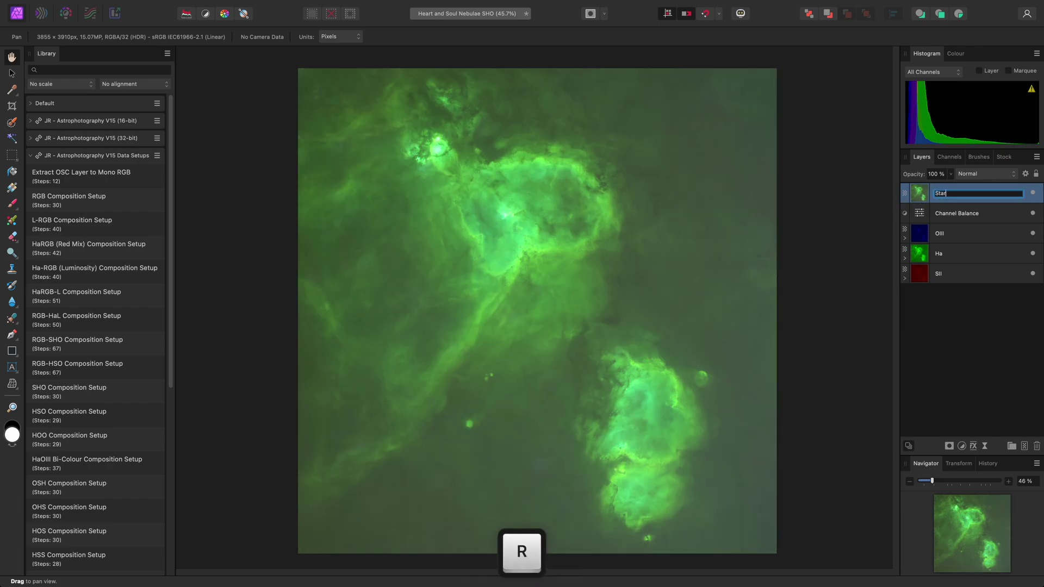
text(less)
key(Return)
click(989, 179)
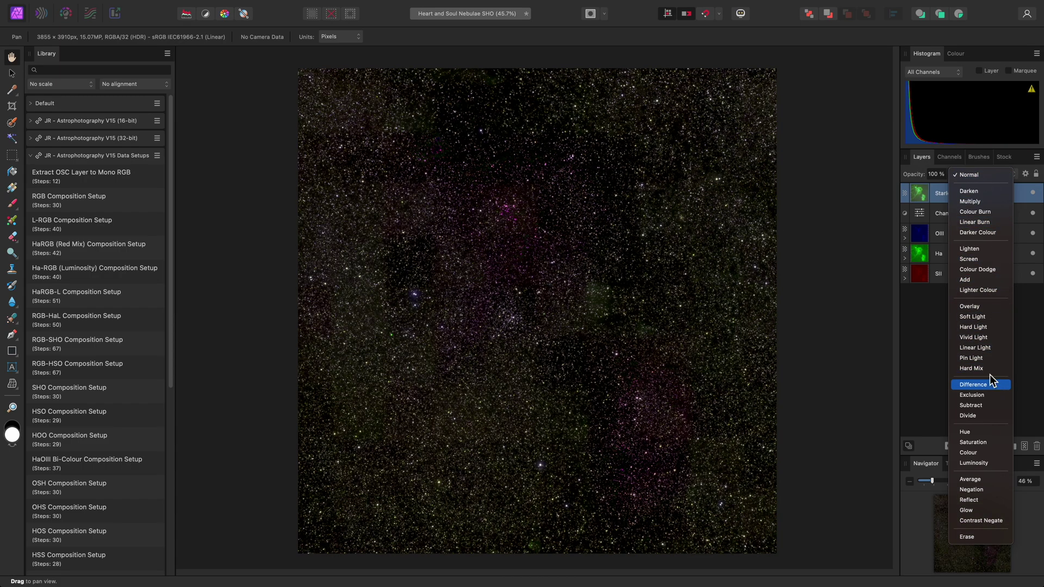
Set Starless to Difference, merge the stars-only view into a new layer named Stars
click(989, 381)
click(232, 6)
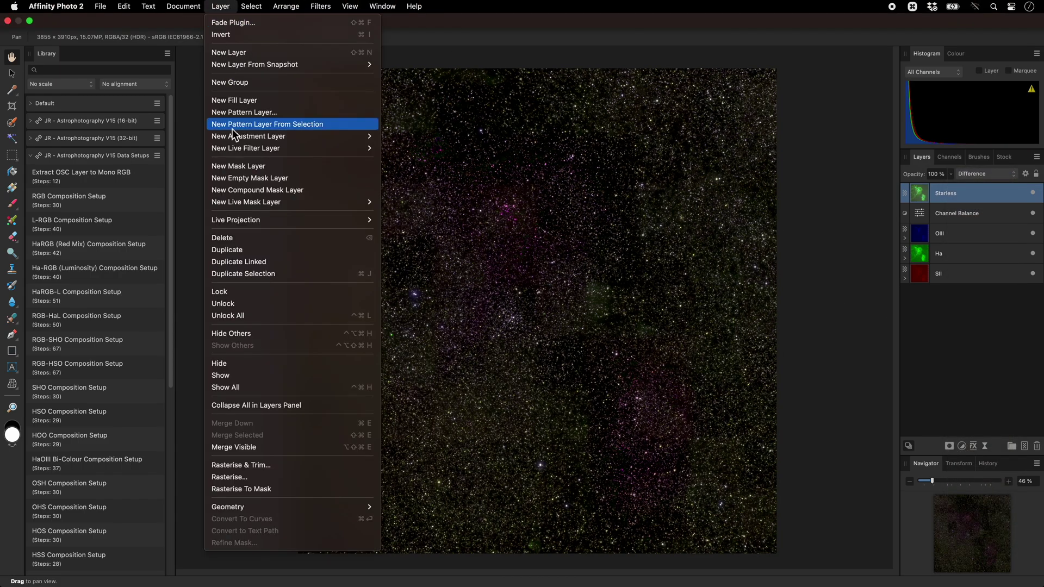
click(267, 445)
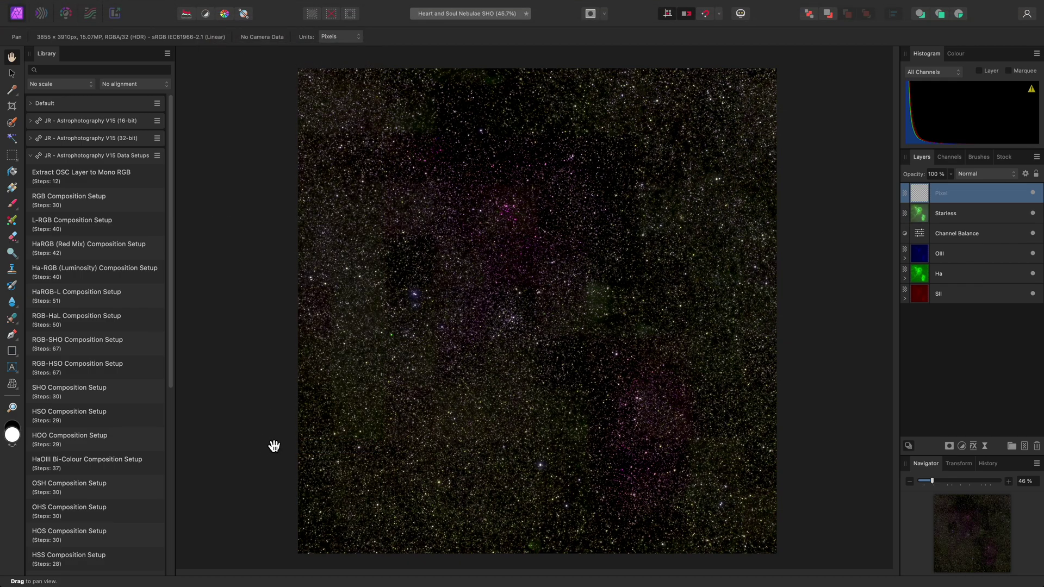
double_click(938, 193)
text(Stars)
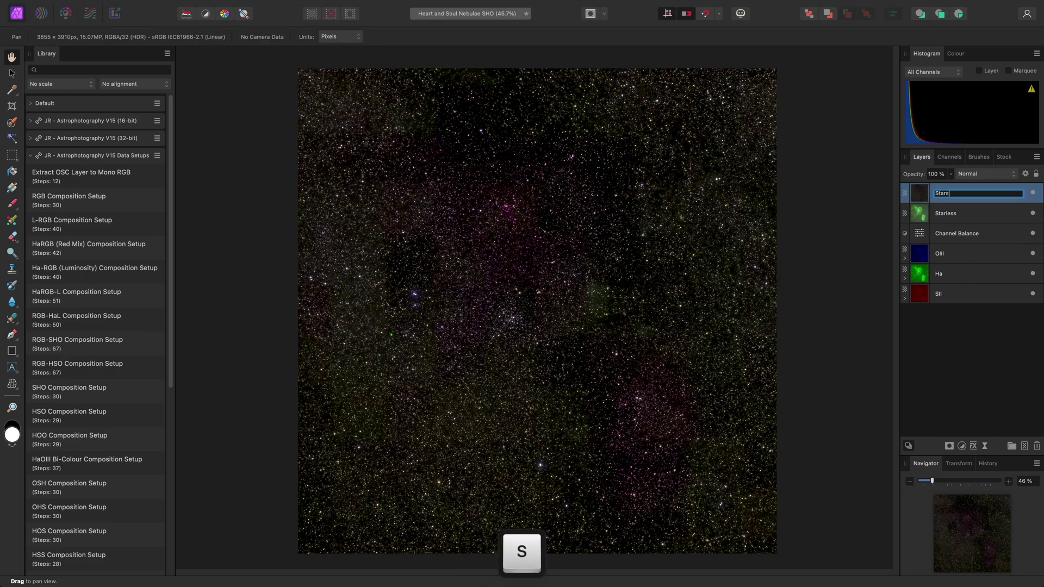
key(Return)
Blend the Stars layer with Add and return Starless to Normal blending
click(994, 175)
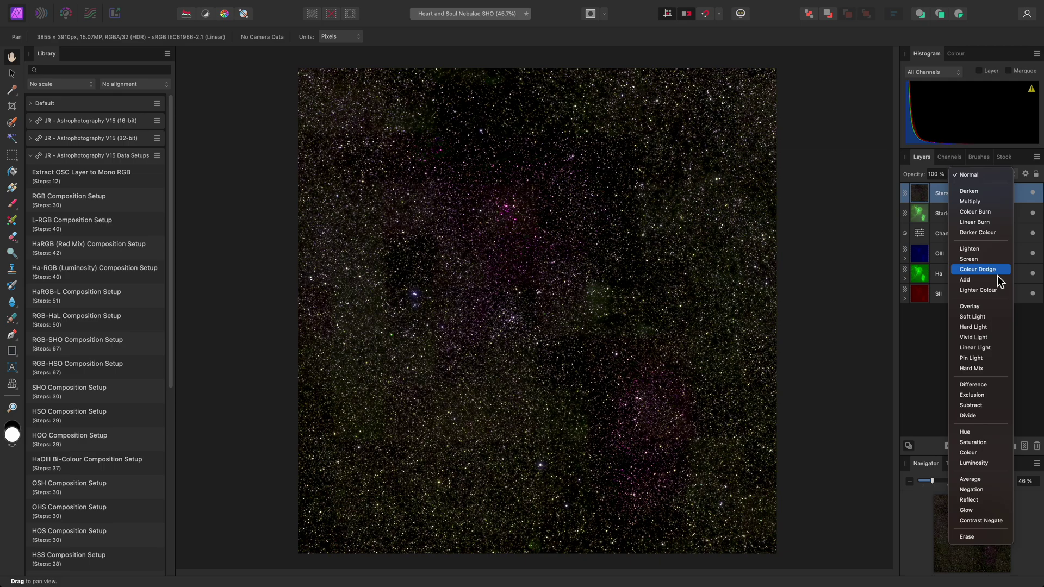
click(996, 276)
click(977, 217)
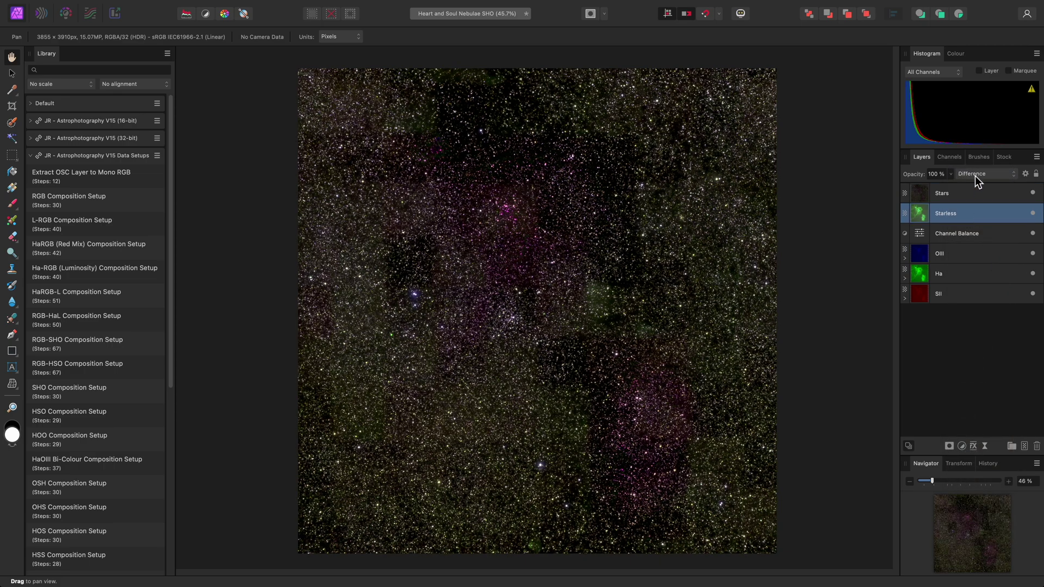
click(974, 174)
click(961, 12)
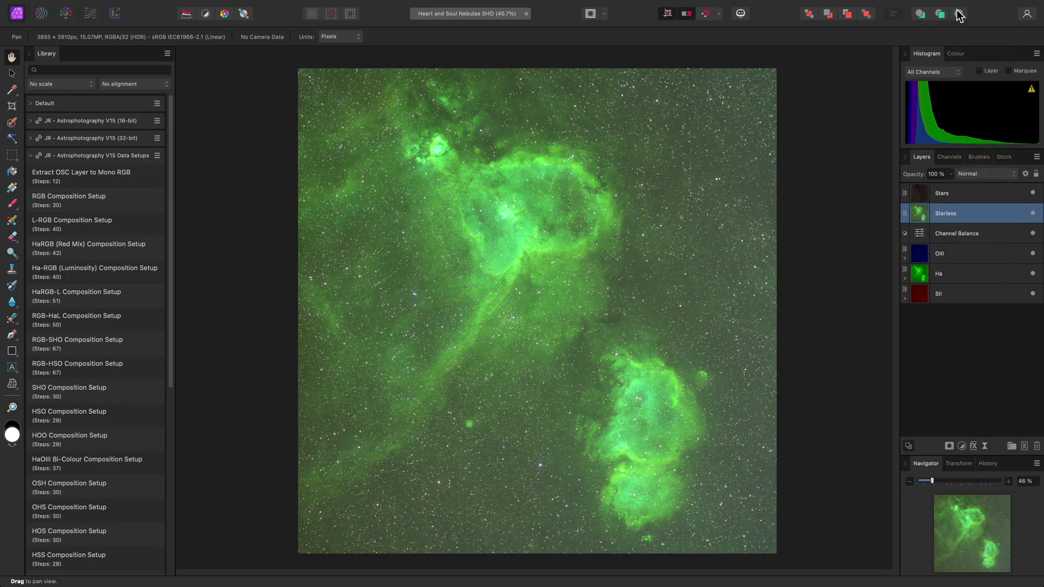
Dim the Stars layer to 40% opacity, then select the Starless layer
click(956, 194)
key(4)
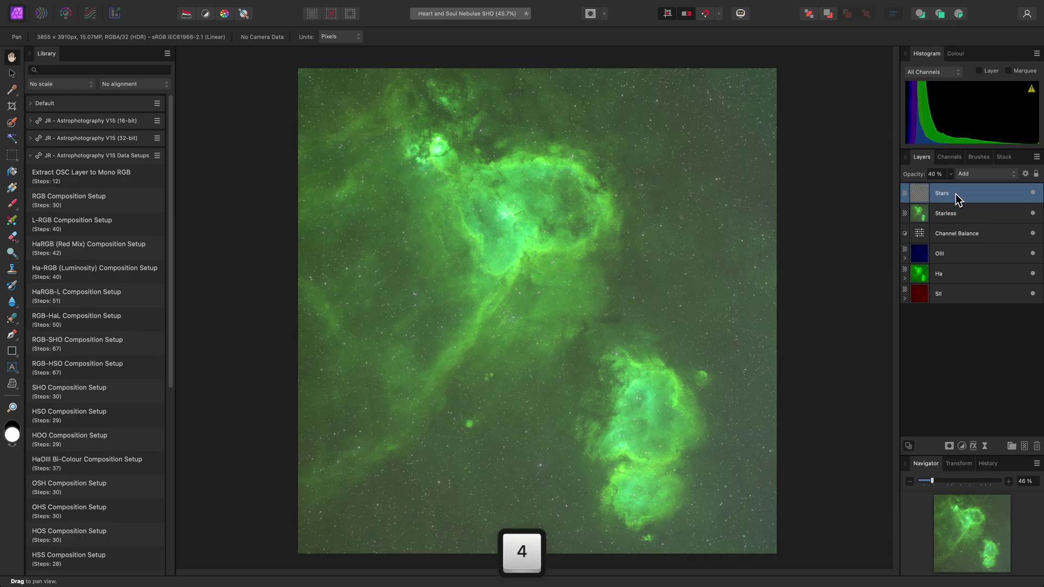
click(961, 212)
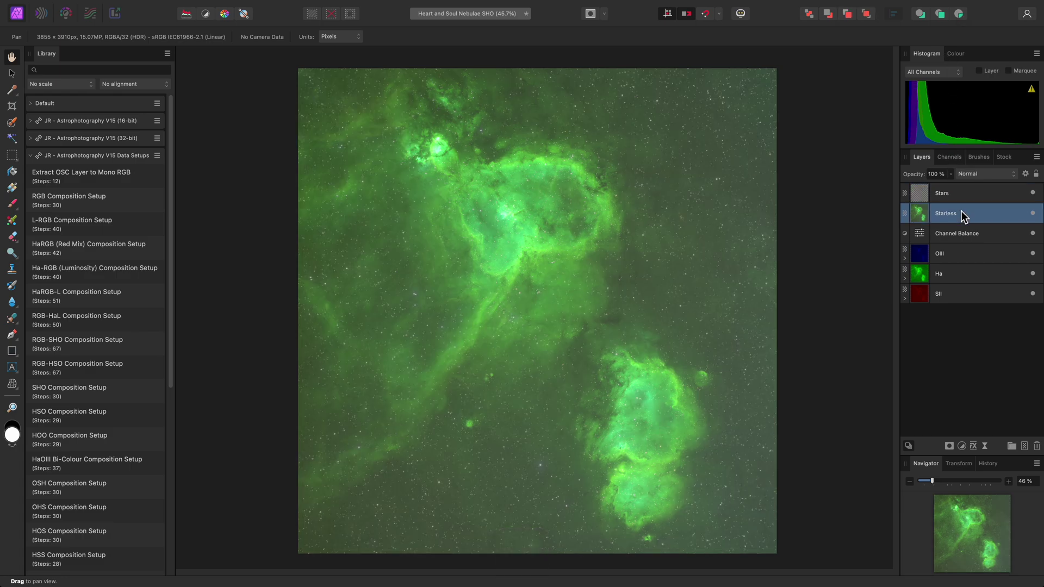
Apply the 32-bit macros Reduce Background Luminosity and Enhance Structure above Starless
click(152, 155)
click(138, 138)
scroll(129, 236, down, 20)
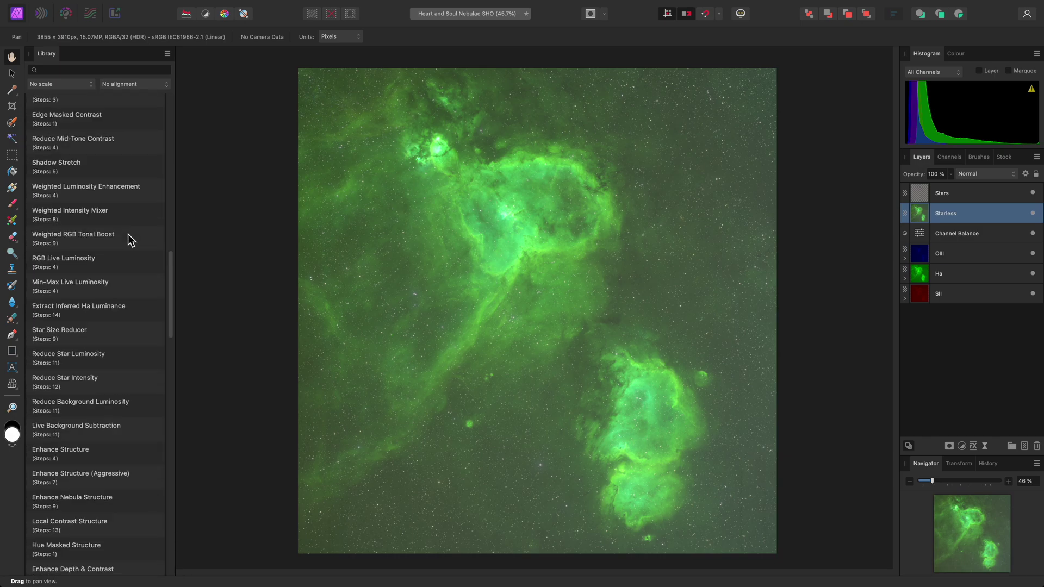
click(135, 359)
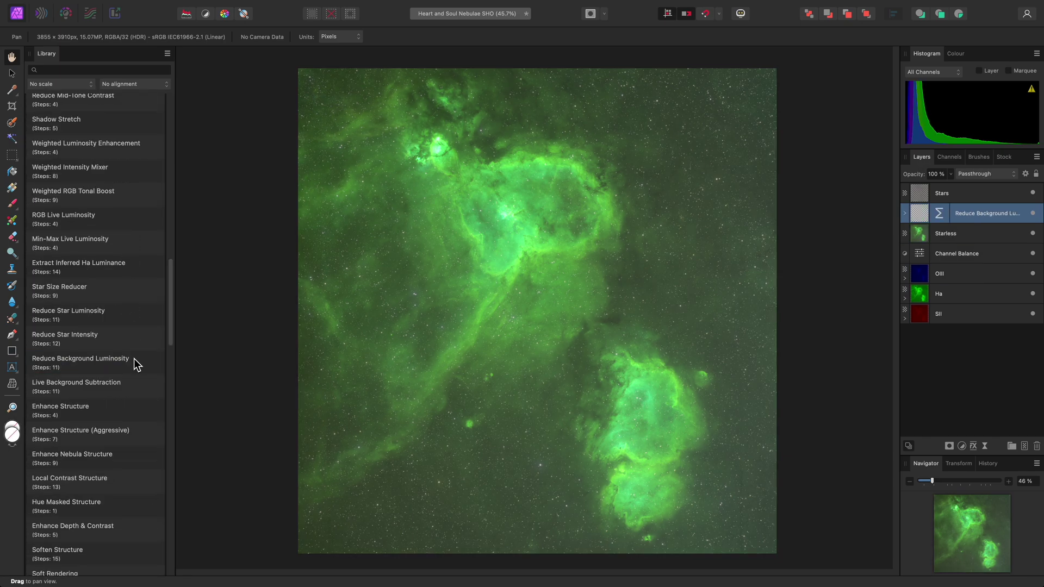
click(127, 406)
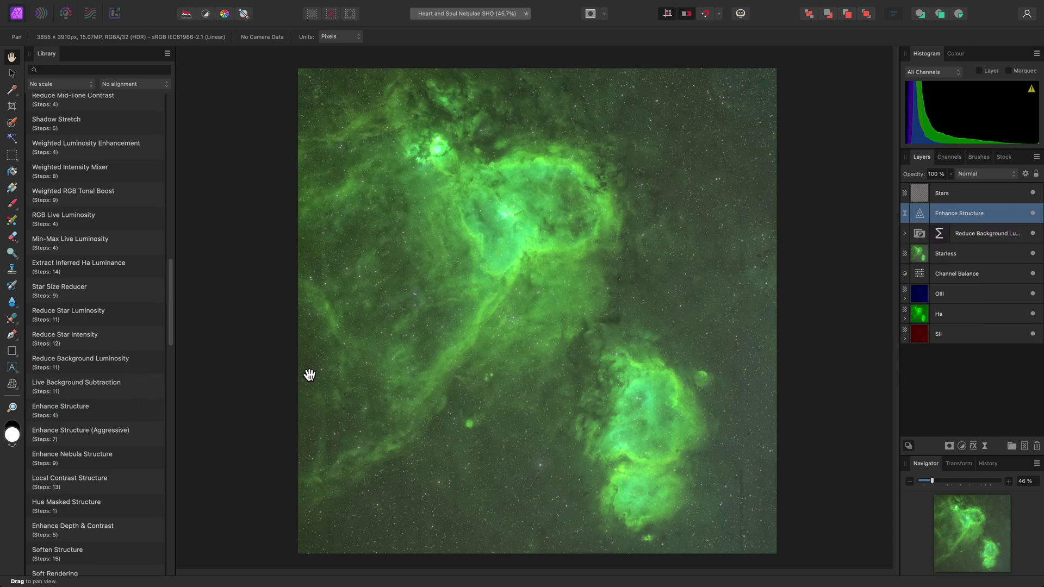
Invert the Enhance Structure mask, then paint white over the nebula cores with a large 0%-hardness brush
key(super+i)
key(b)
key(bracketright)
key(bracketright)
key(bracketright)
key(bracketright)
key(bracketright)
key(bracketright)
key(bracketright)
key(bracketright)
key(bracketright)
key(bracketright)
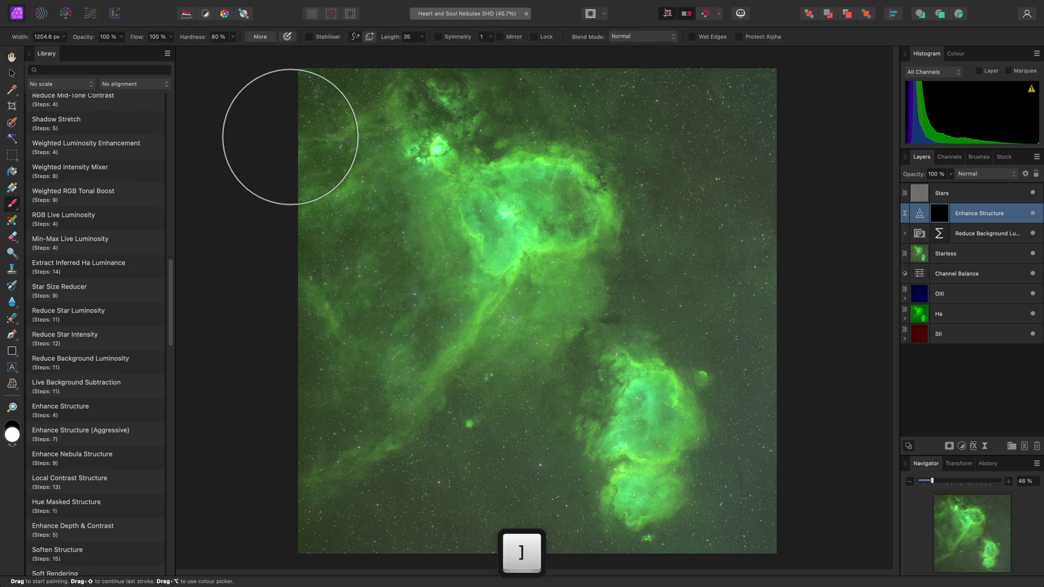
mouse_move(232, 36)
mouse_down()
mouse_move(210, 55)
mouse_move(151, 57)
mouse_up()
drag(477, 220, 500, 203)
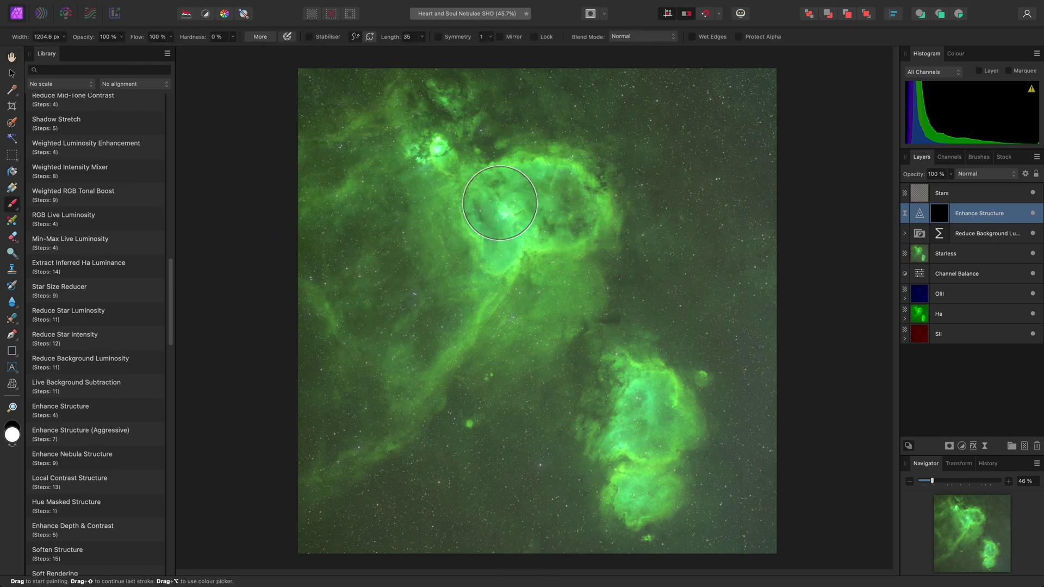
mouse_move(448, 270)
mouse_down()
mouse_move(425, 314)
mouse_move(483, 319)
mouse_move(360, 297)
mouse_move(342, 433)
mouse_move(558, 366)
mouse_move(661, 431)
mouse_move(641, 394)
mouse_up()
Add an Enhance Yellow Signal adjustment from the Library at 40% opacity
key(h)
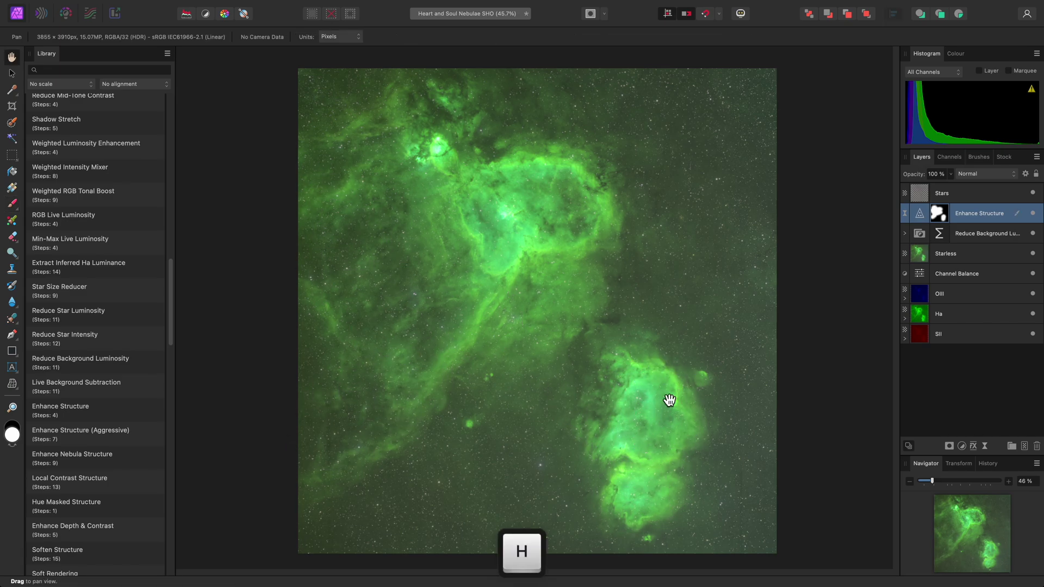
scroll(172, 350, down, 15)
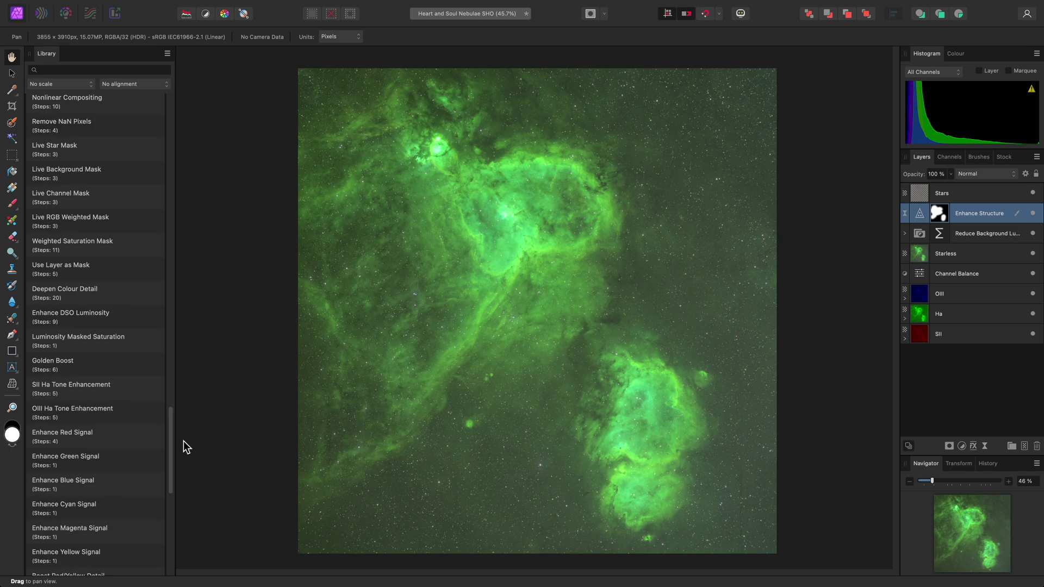
click(130, 475)
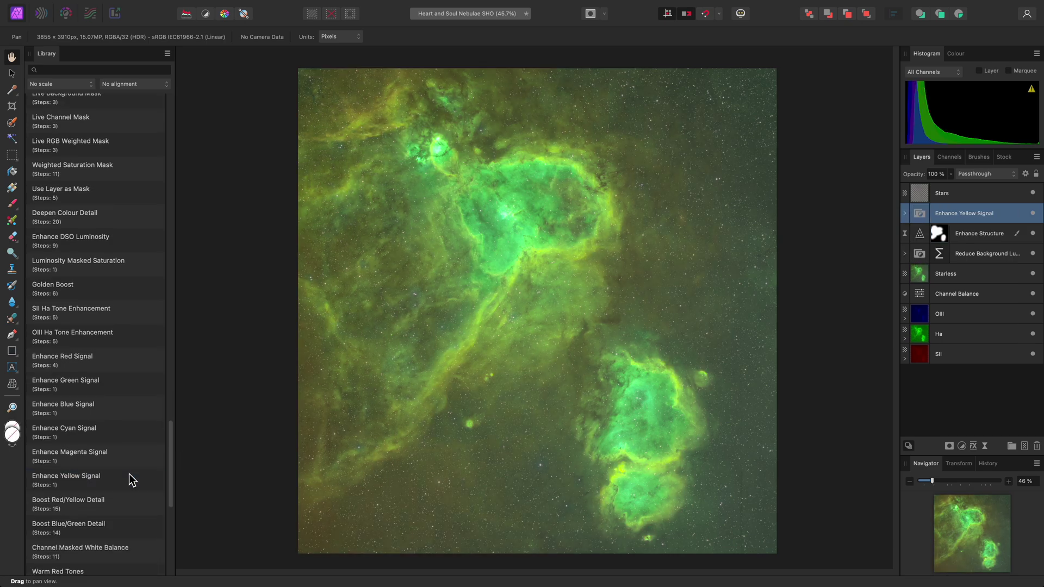
key(4)
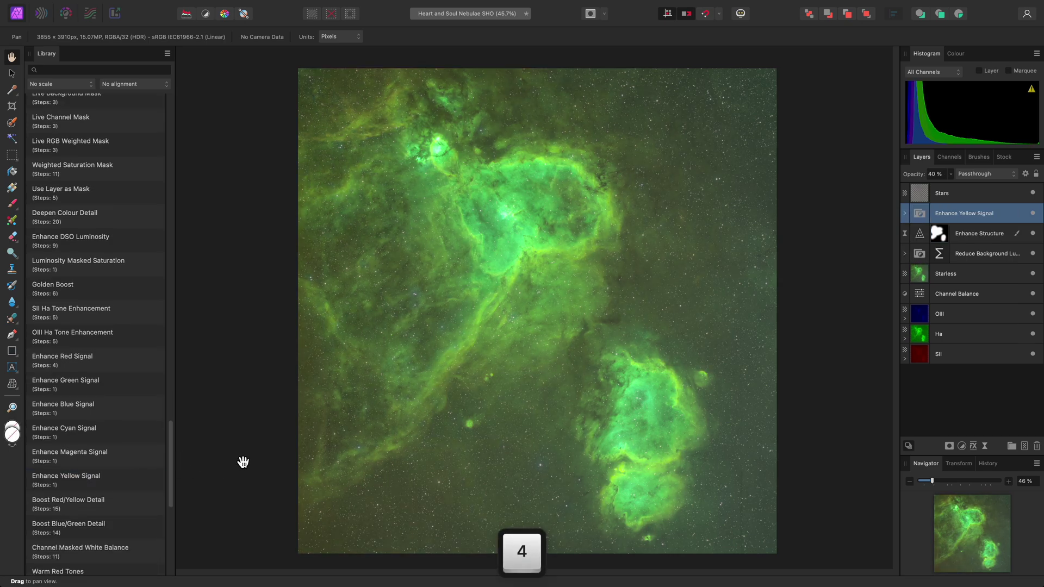